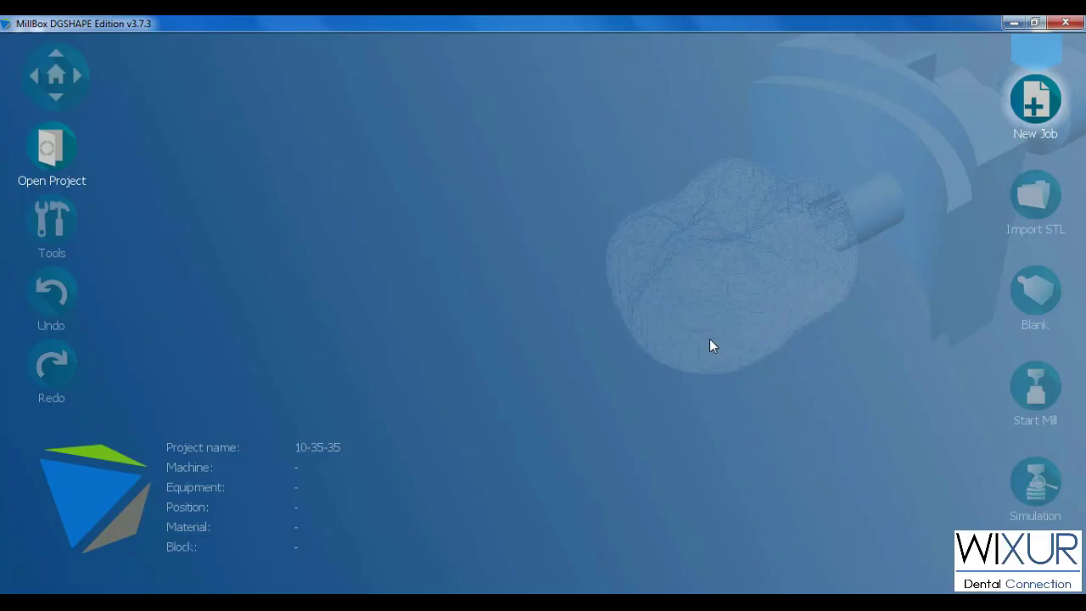
Start a job with the DWX-52D machine and Zirconia material
left_click(1043, 103)
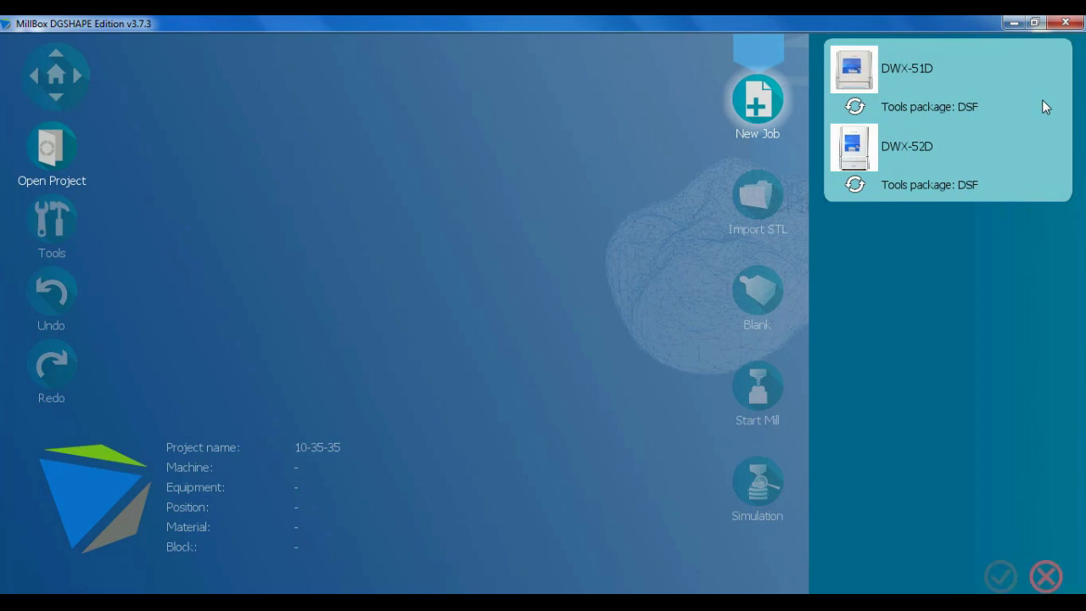
left_click(930, 146)
left_click(905, 248)
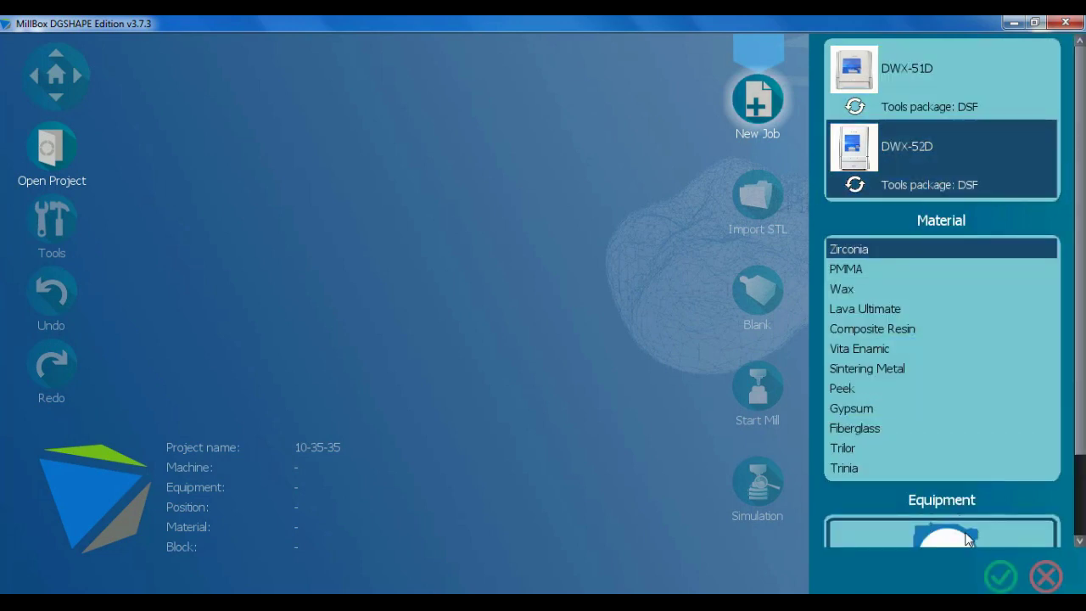
scroll(971, 541, "down", 1)
left_click(1001, 575)
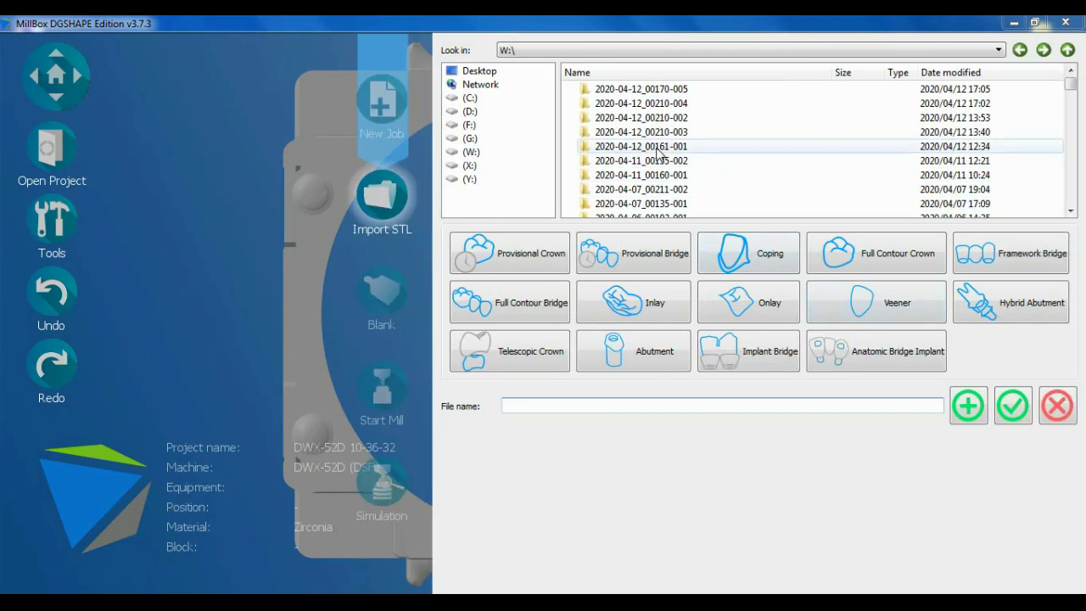
Import the full-arch bridge STL from case folder 2020-04-12_00161-001 as a Framework Bridge
double_click(657, 147)
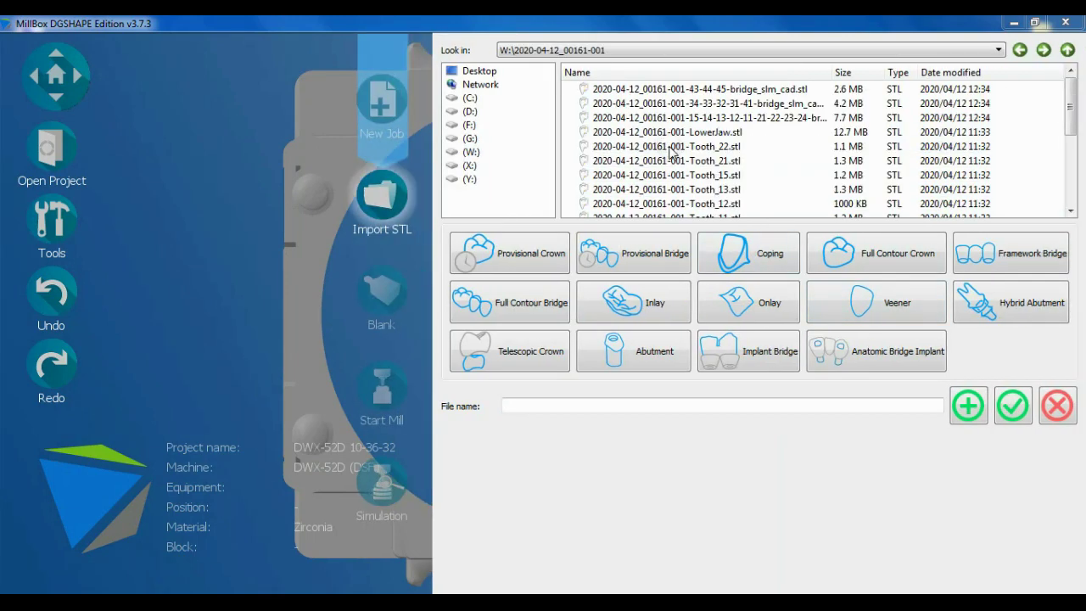
left_click(746, 119)
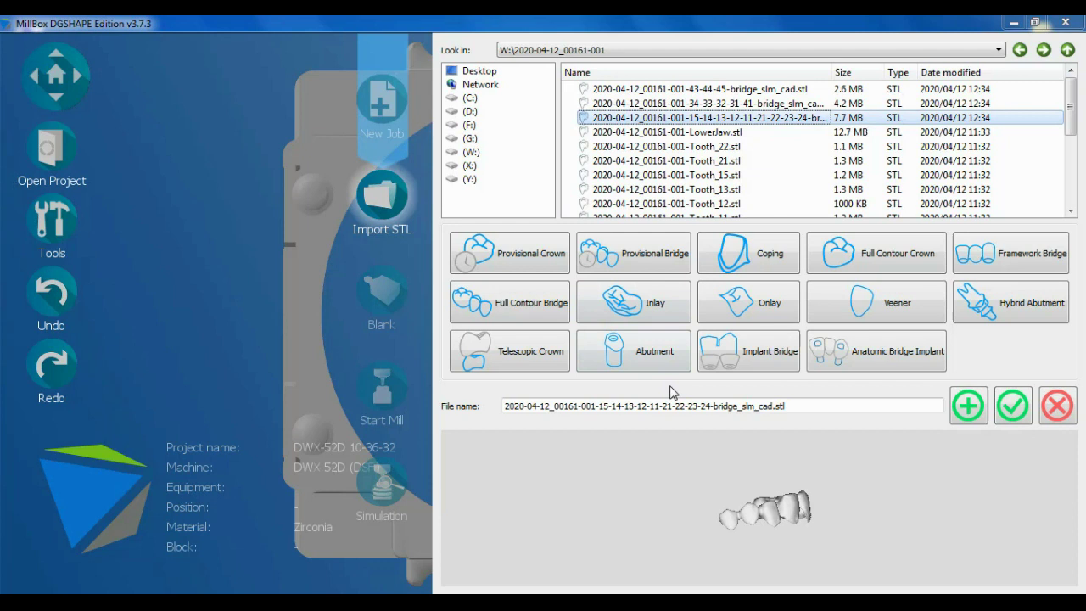
left_click(755, 502)
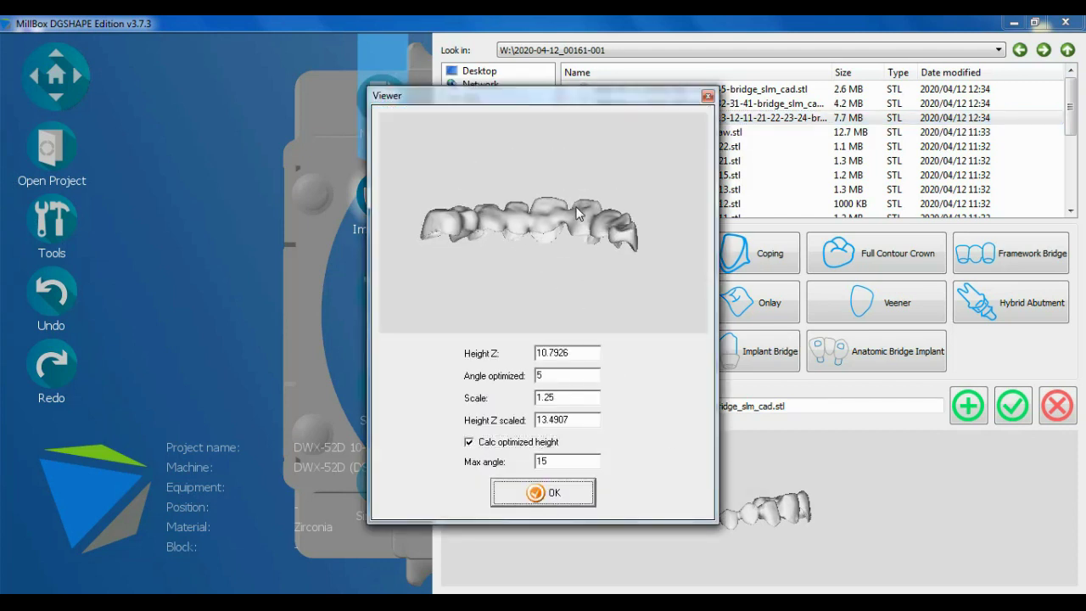
left_click_drag(574, 419, 534, 419)
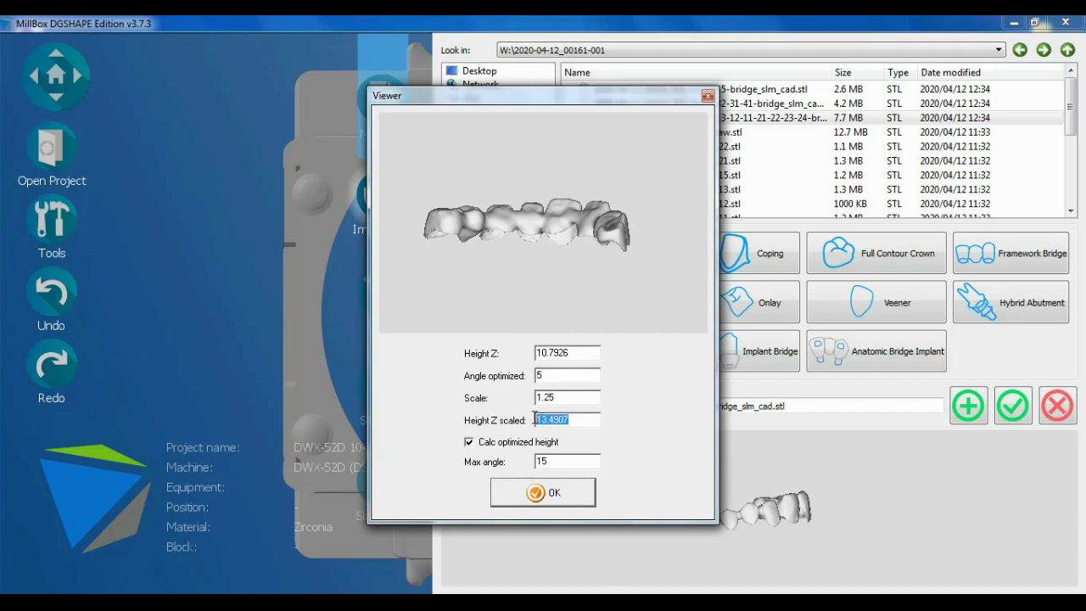
left_click(581, 423)
left_click(571, 492)
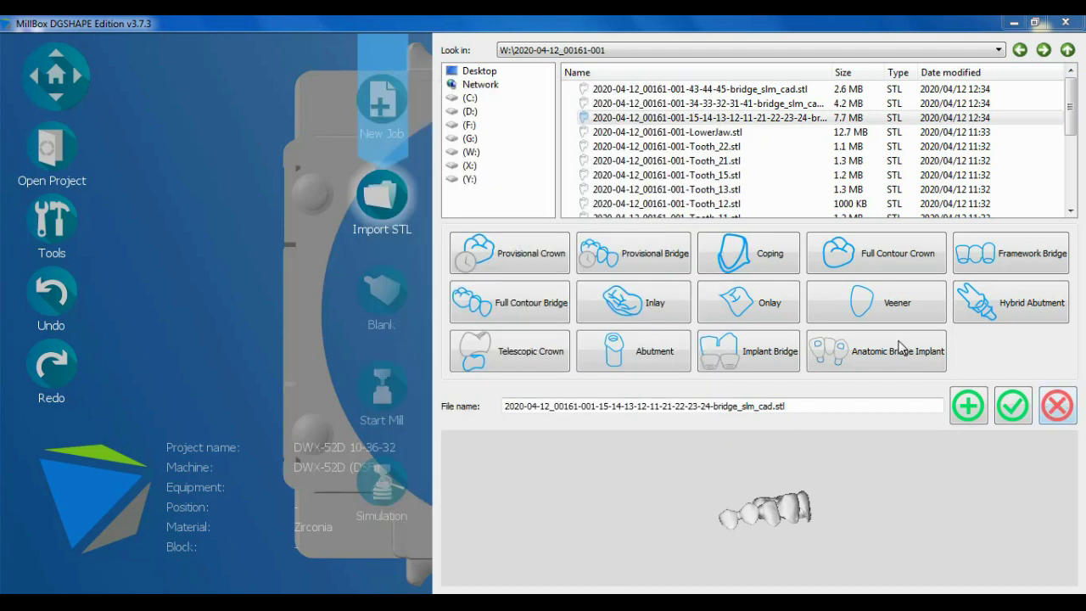
left_click(1008, 406)
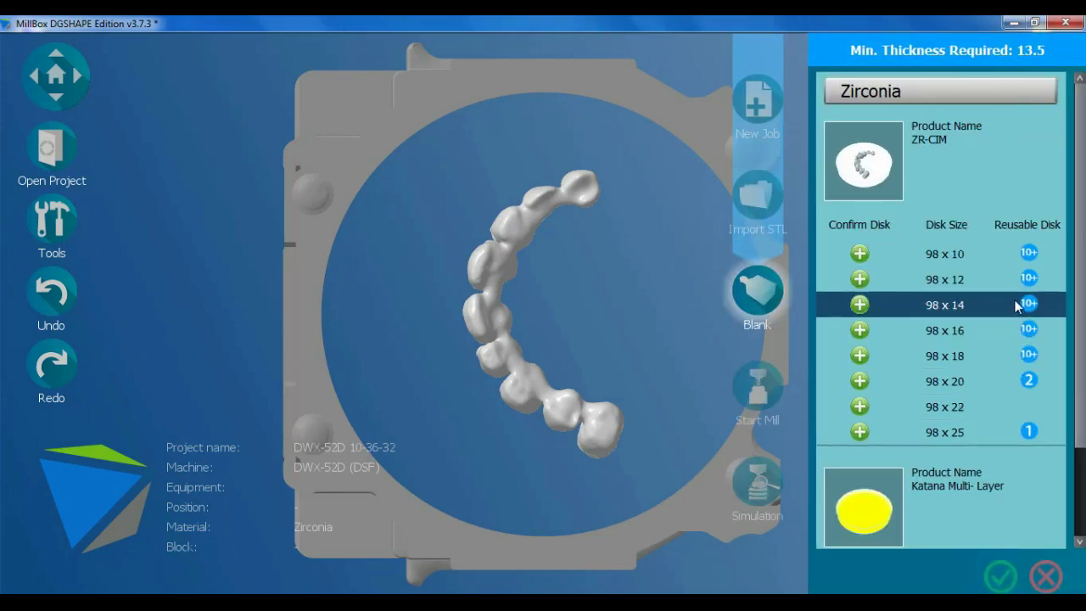
Use the 98 x 14 disk with blank name HS(14_11) and scale factor 1.2484
left_click(852, 303)
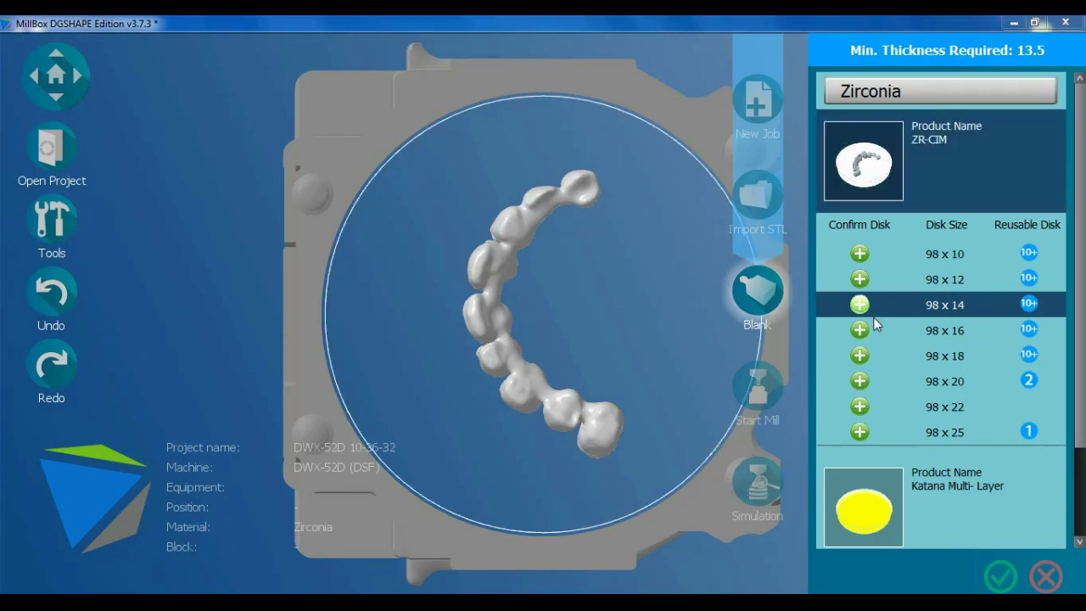
left_click(754, 298)
type("HS")
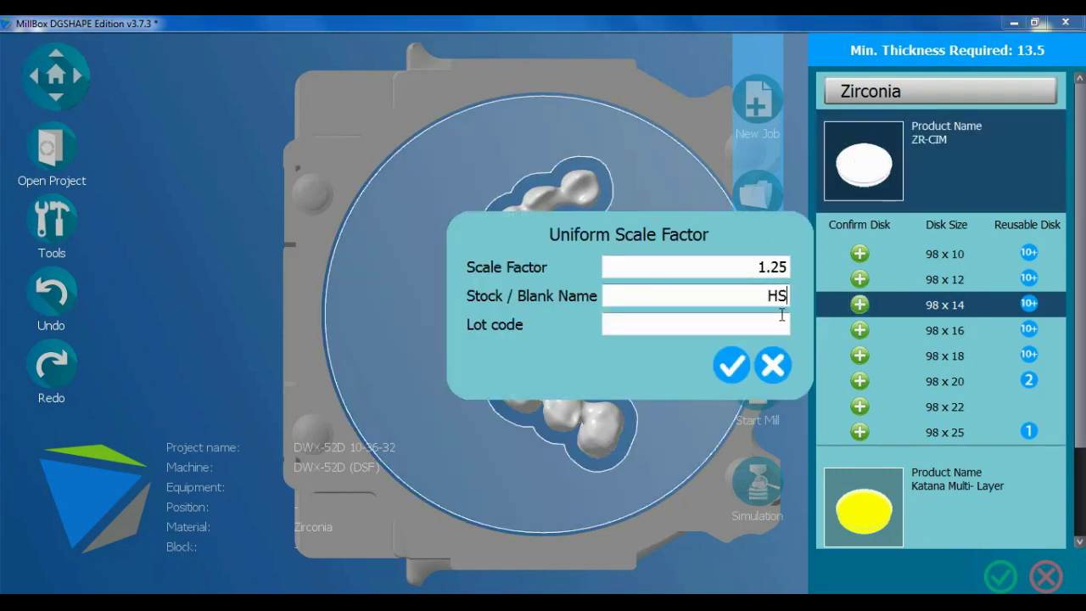
type("(14_")
type("11)")
key("shift+Tab")
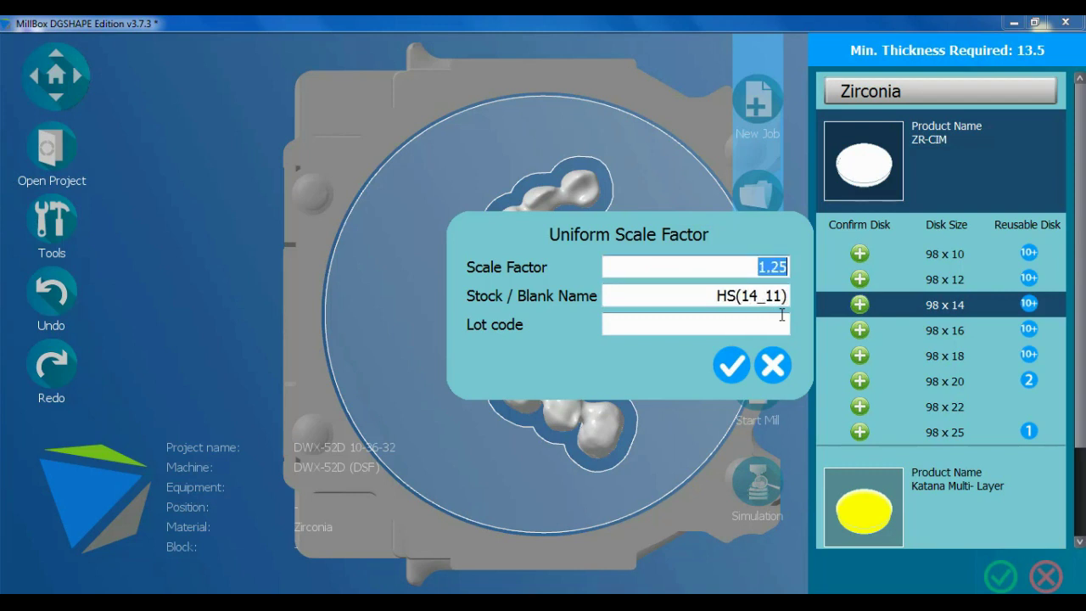
key("End")
left_click_drag(770, 266, 798, 267)
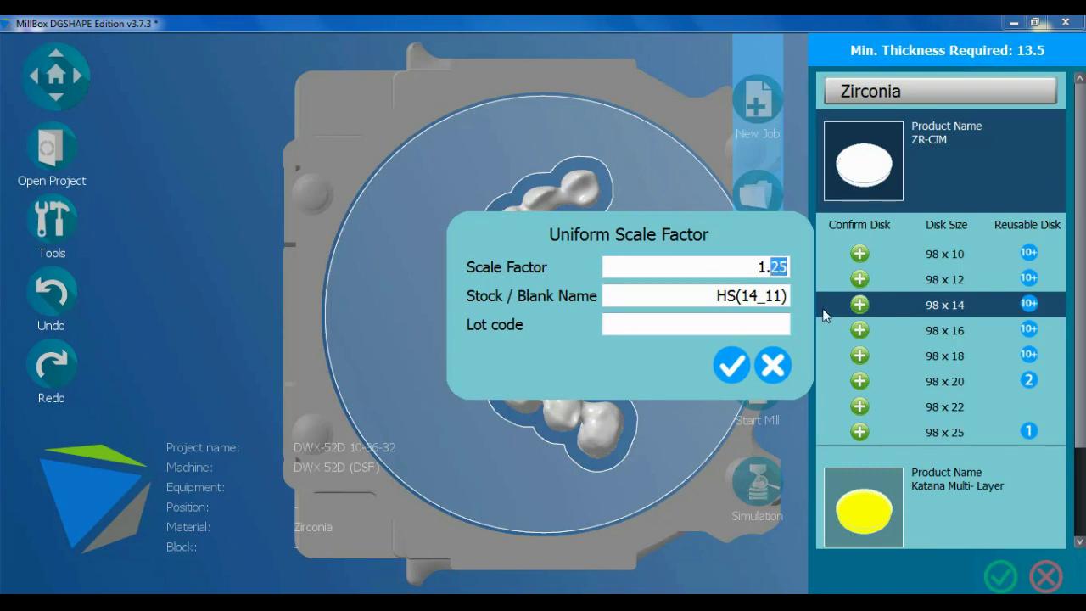
type("24")
type("84")
left_click(733, 364)
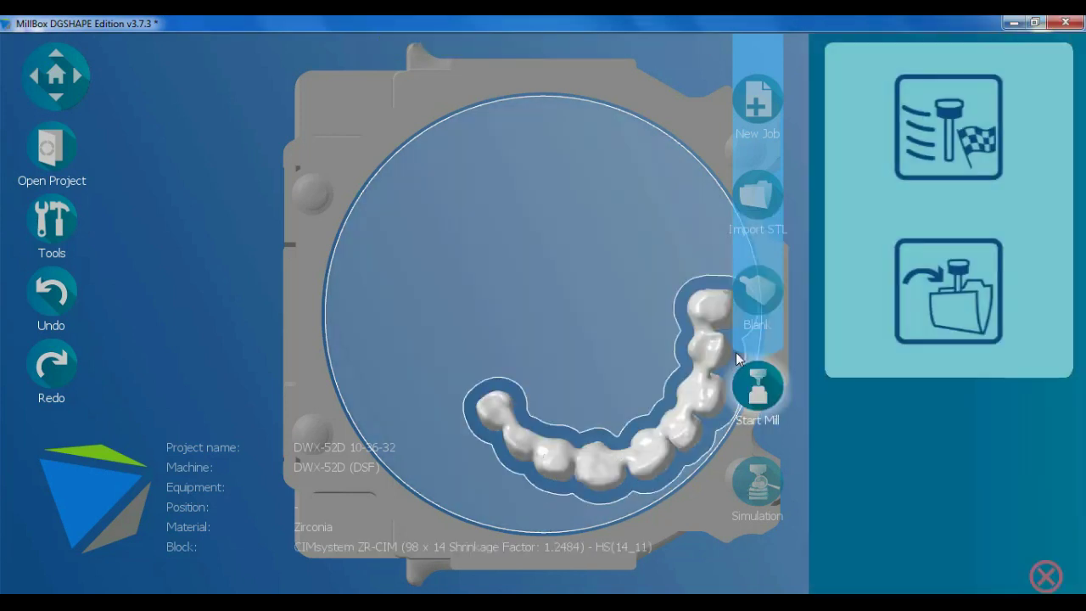
Nudge the bridge up-left within the disk and open the Stabilizer tool from Tools
left_click(1045, 576)
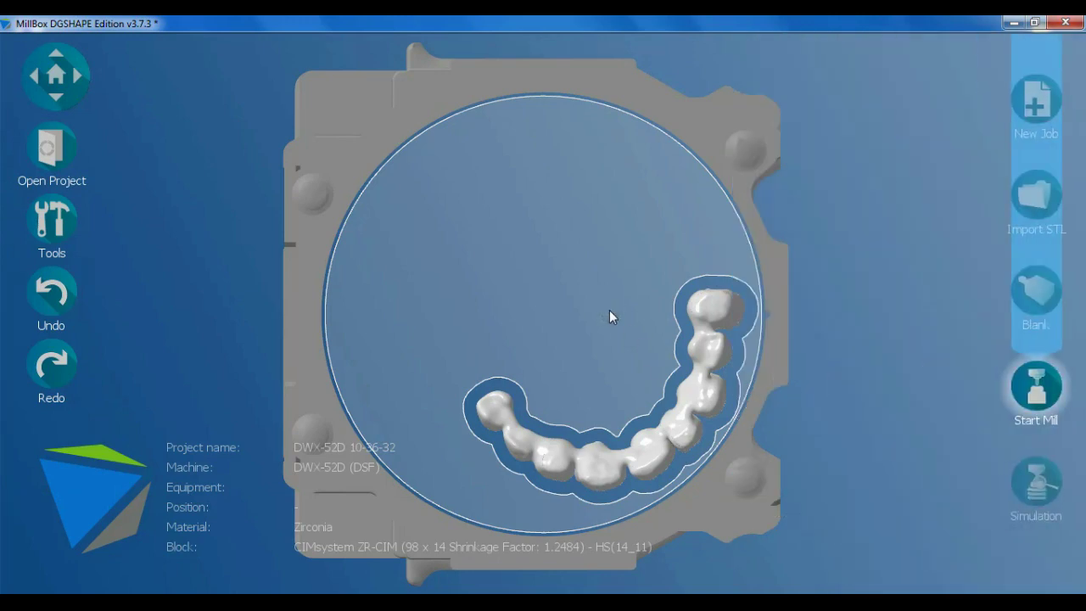
left_click_drag(646, 445, 590, 398)
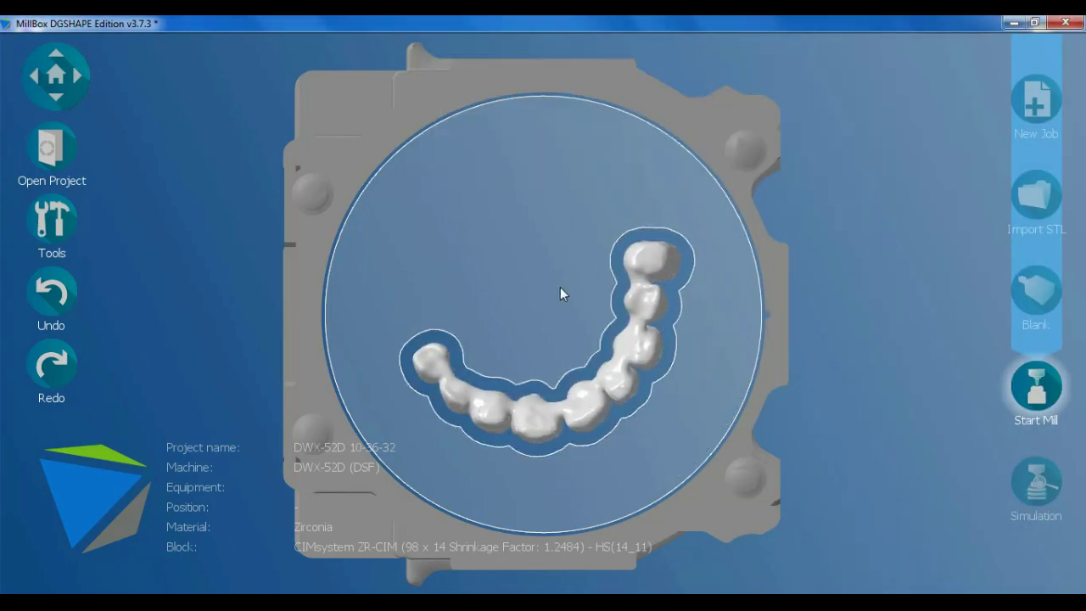
right_click_drag(524, 397, 724, 263)
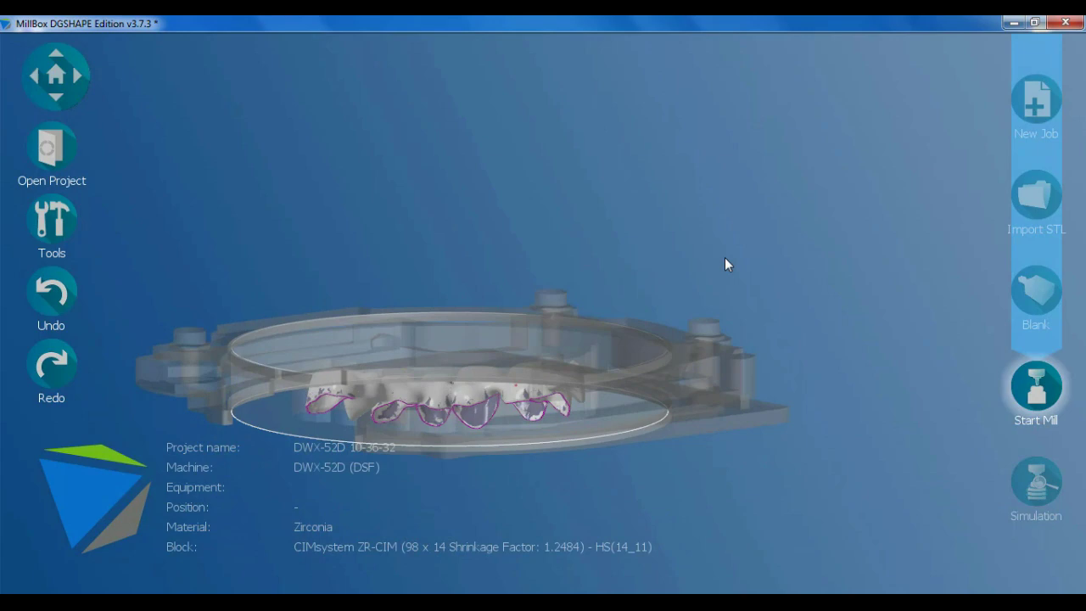
left_click(56, 75)
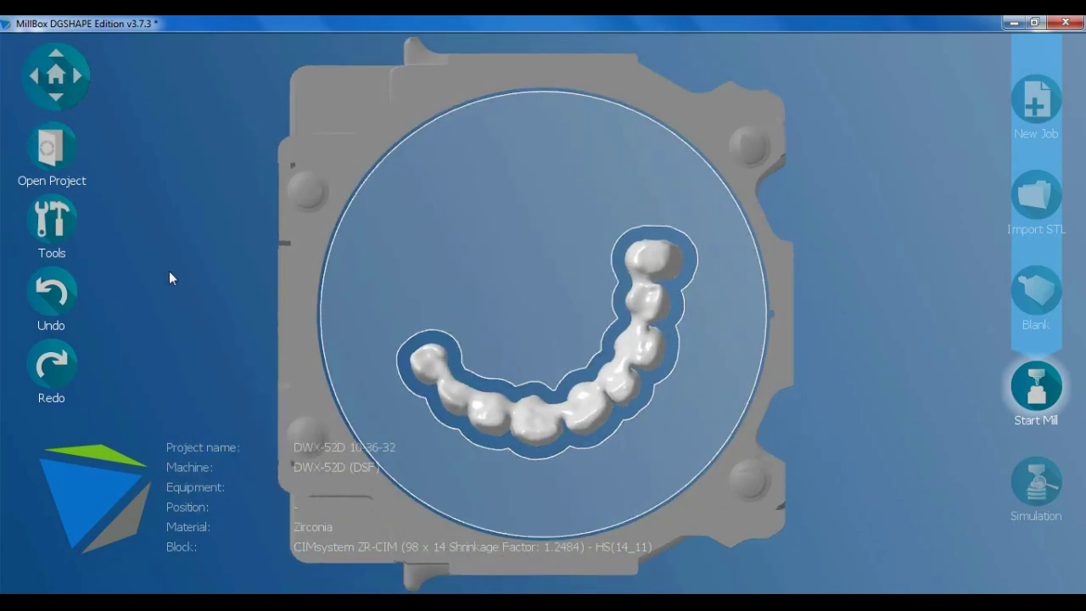
left_click(58, 224)
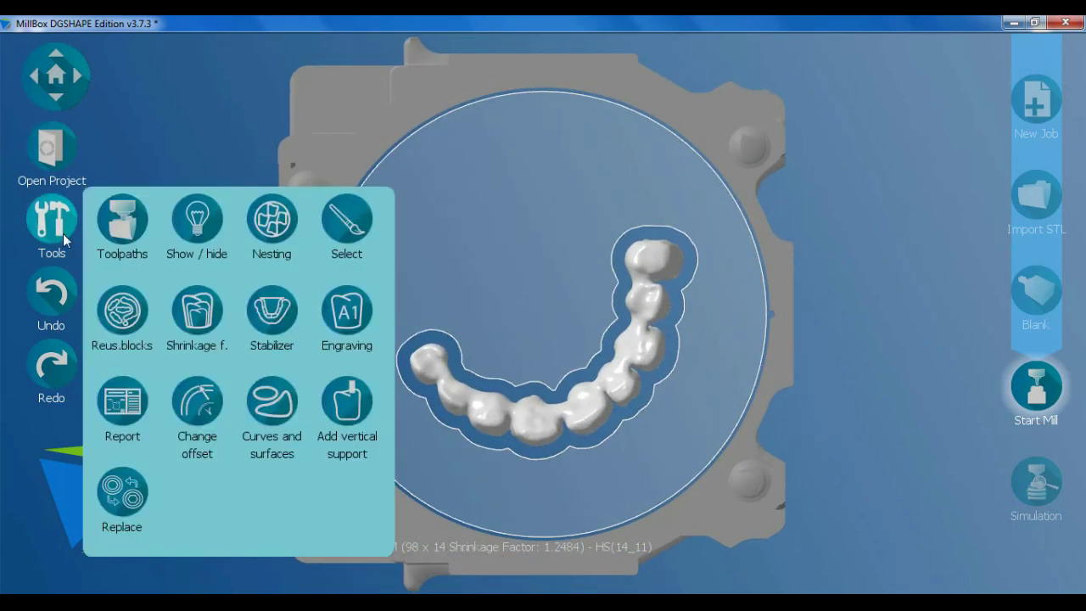
left_click(269, 322)
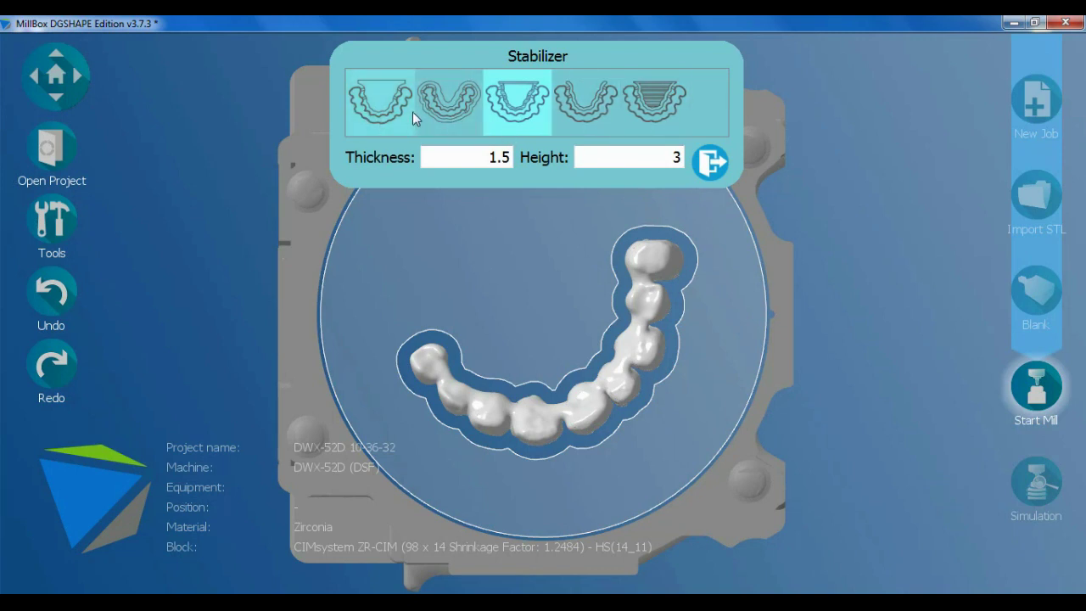
Add a stabilizer inside the bridge arch, trying the fifth and fourth styles
left_click(647, 100)
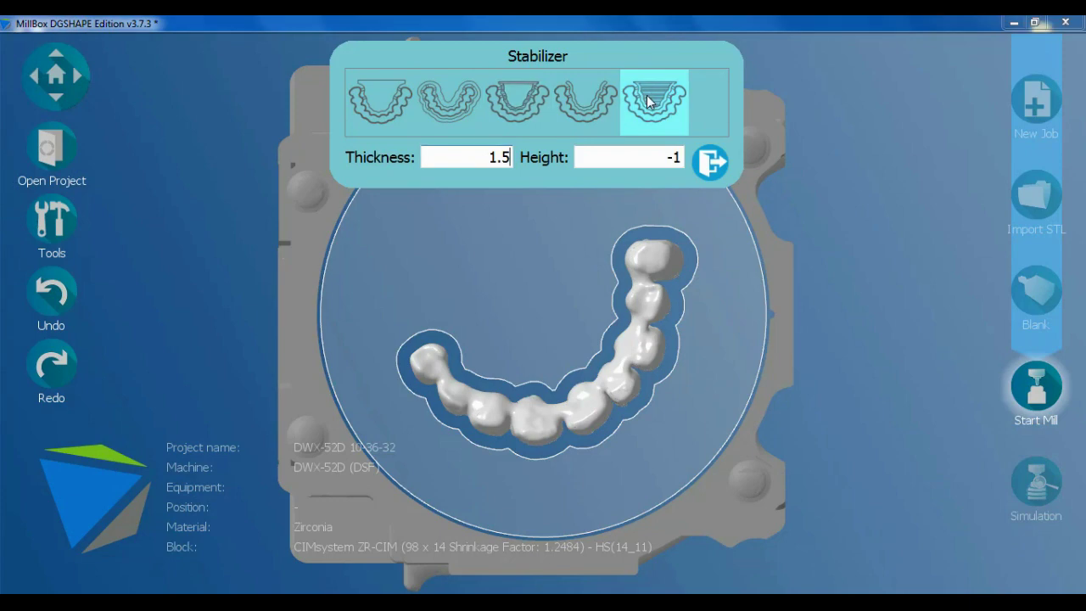
left_click(552, 317)
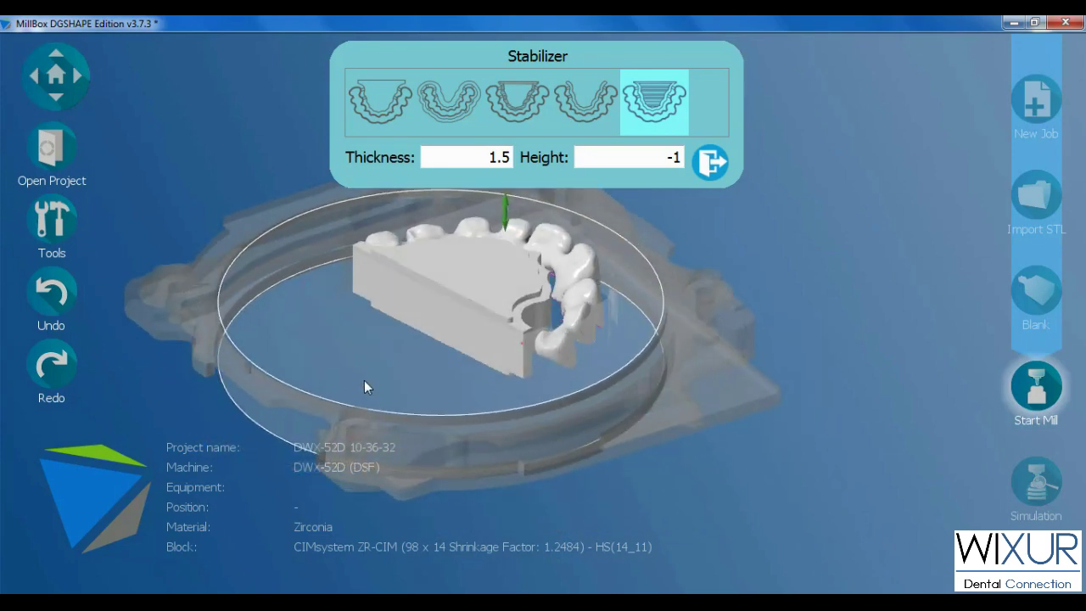
left_click(590, 117)
left_click(508, 265)
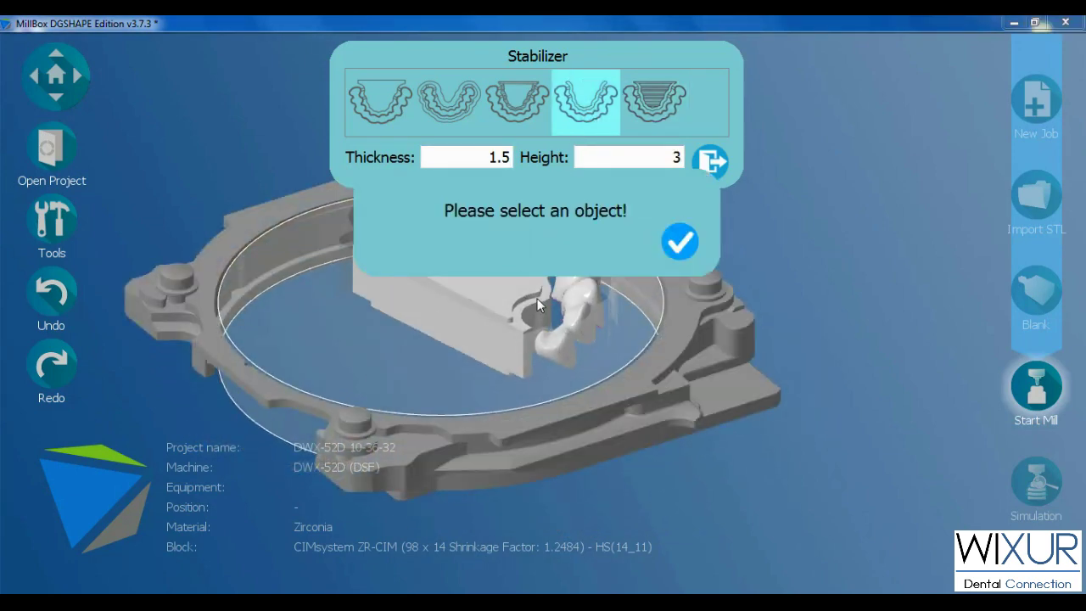
left_click(680, 242)
left_click(573, 345)
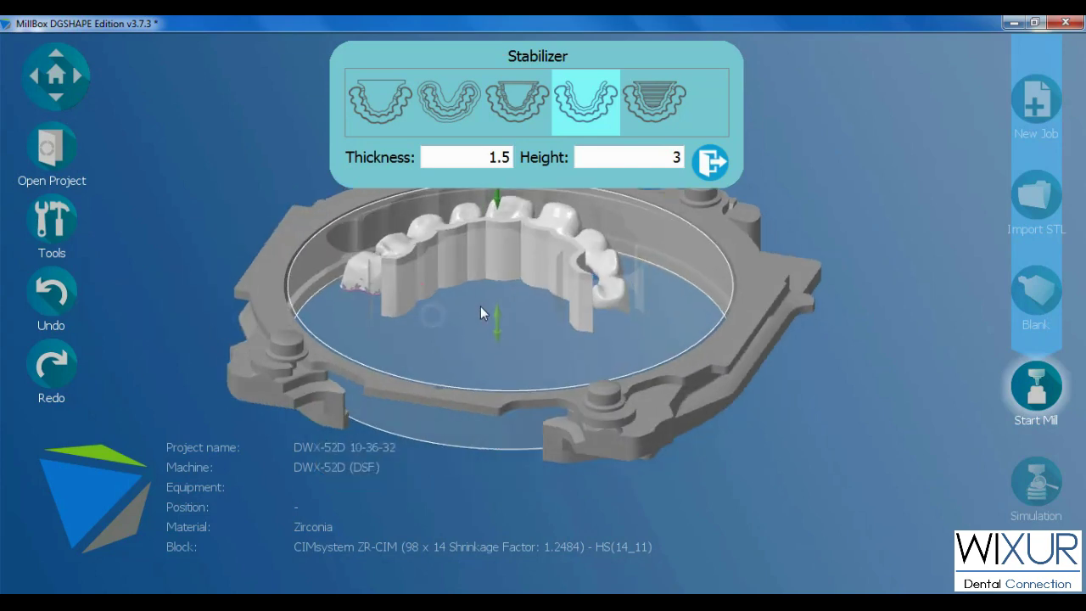
mouse_move(456, 315)
right_mouse_down()
mouse_move(613, 299)
mouse_move(572, 334)
mouse_move(559, 458)
right_mouse_up()
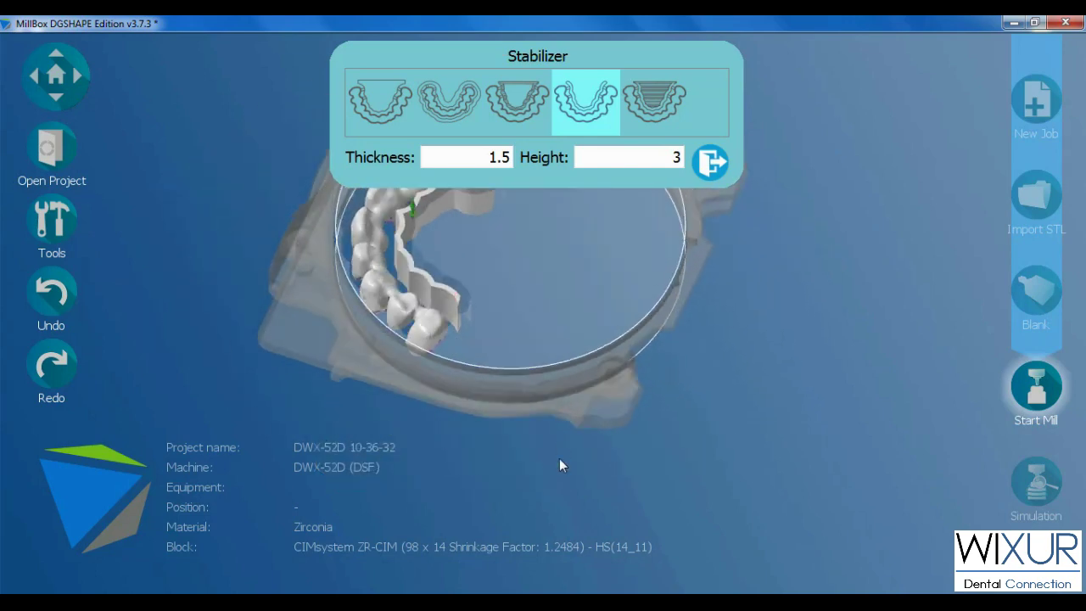
Switch to the third stabilizer style (thickness 1.5, height 3) and inspect it
left_click(512, 96)
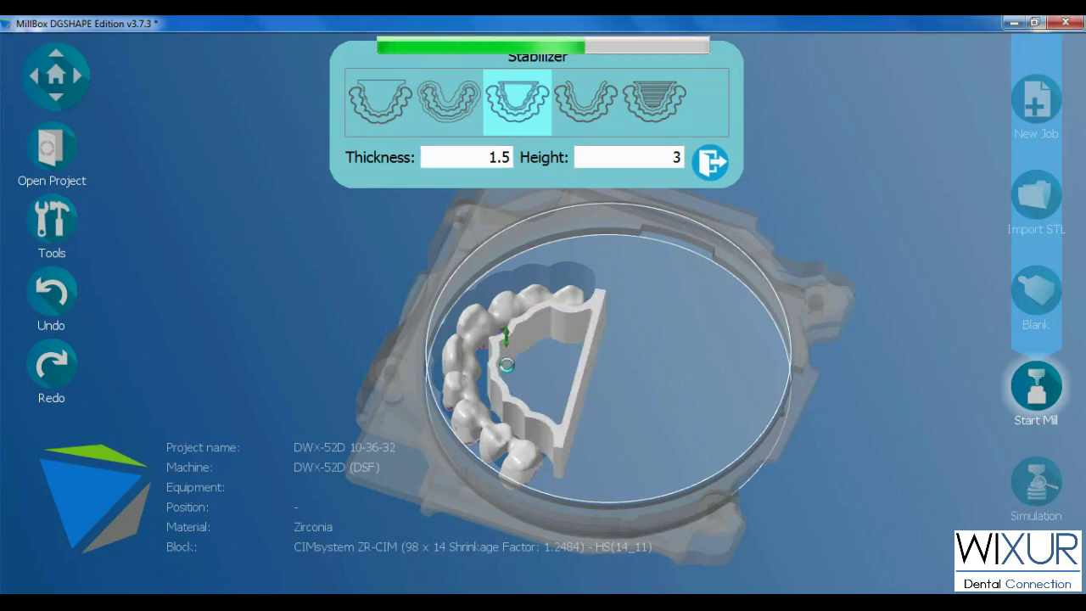
mouse_move(472, 367)
right_mouse_down()
mouse_move(472, 357)
mouse_move(590, 339)
mouse_move(579, 284)
right_mouse_up()
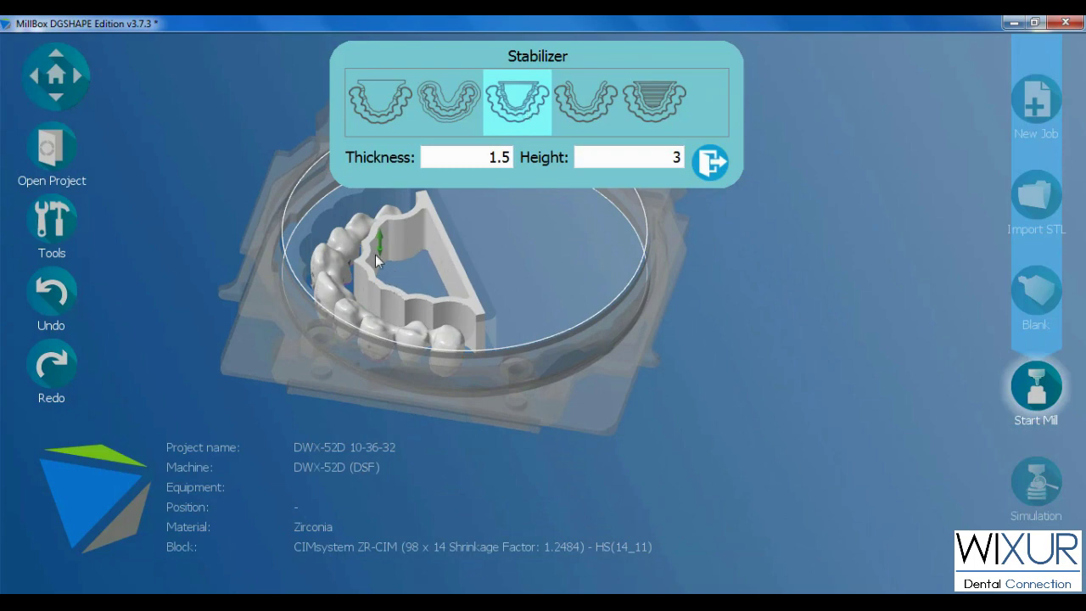
mouse_move(421, 297)
right_mouse_down()
mouse_move(486, 398)
mouse_move(414, 350)
mouse_move(453, 268)
mouse_move(474, 310)
mouse_move(518, 302)
right_mouse_up()
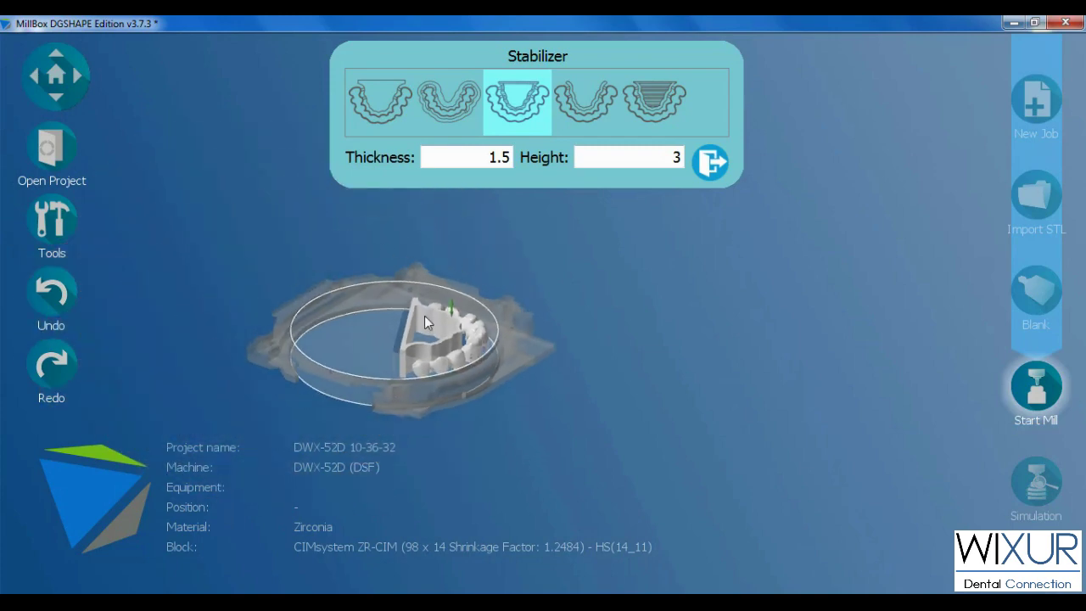
Apply the fifth stabilizer style (thickness 1.5, height -1) as a solid plate filling the arch
right_click_drag(437, 328, 438, 383)
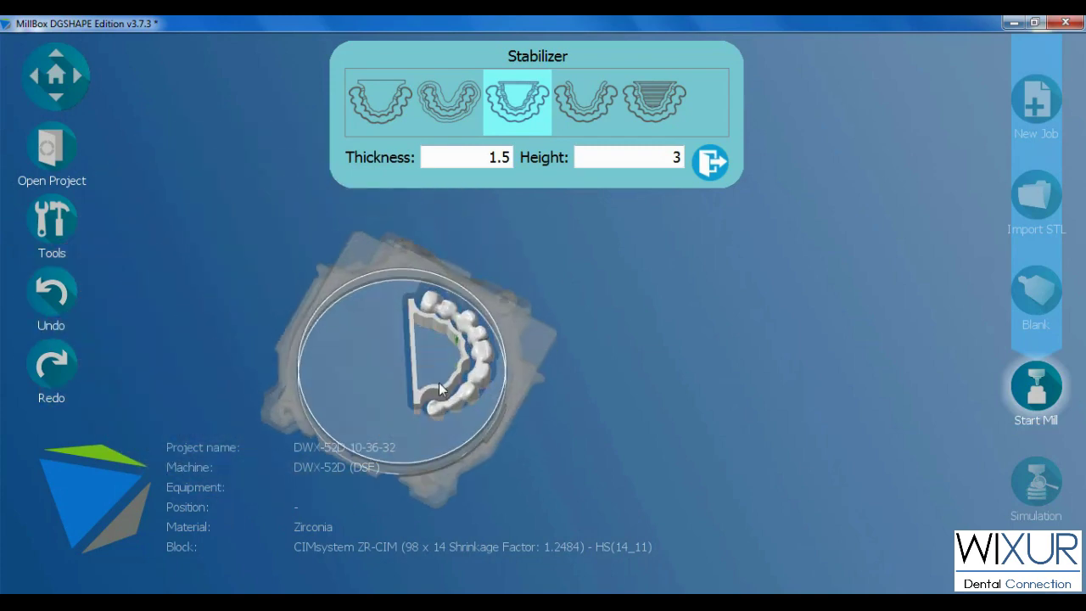
left_click(440, 116)
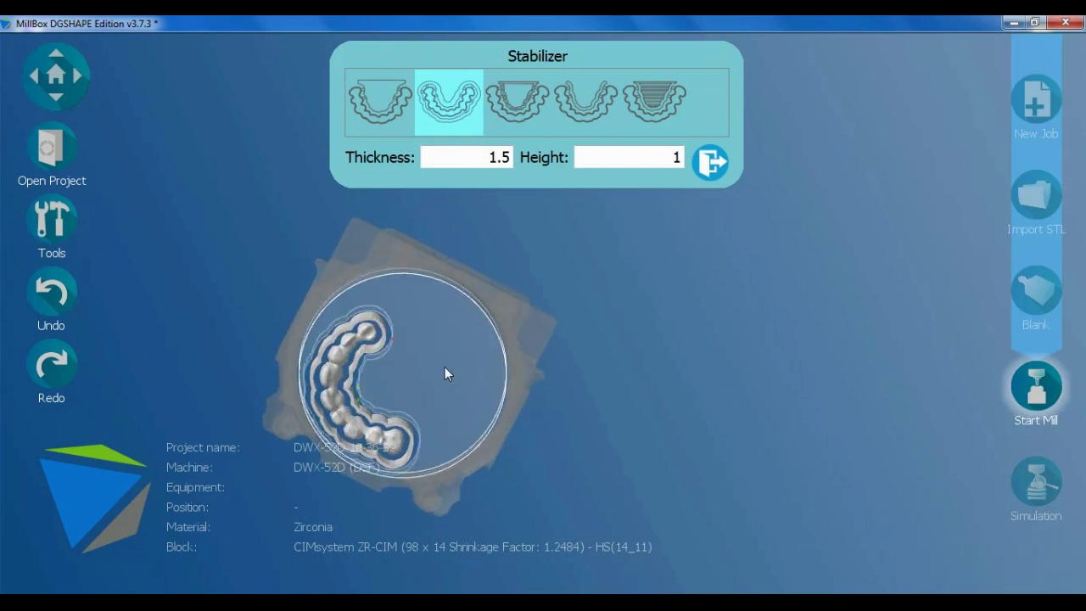
left_click(379, 102)
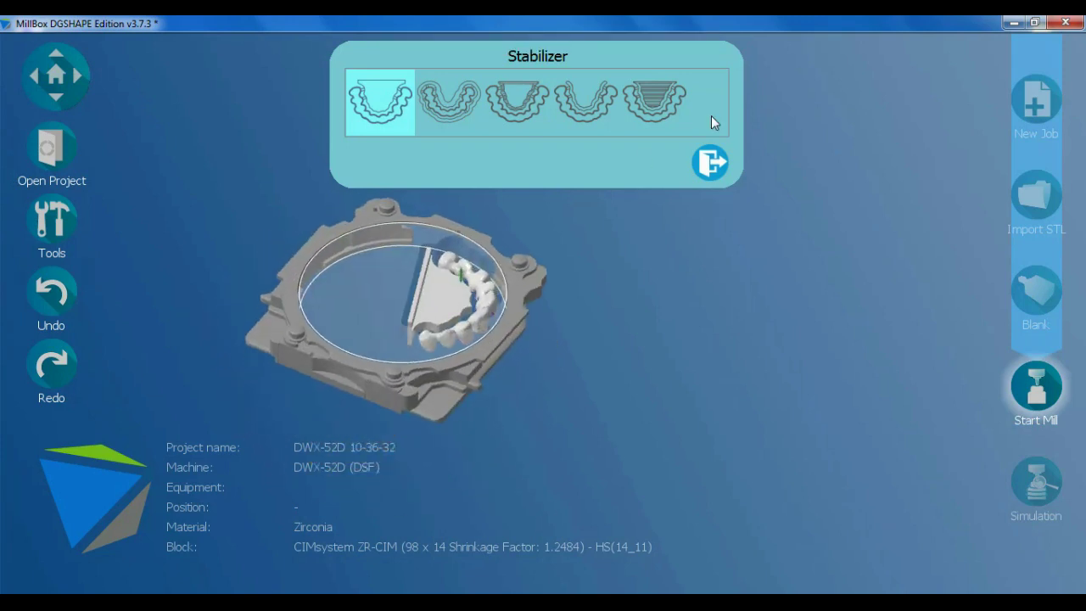
left_click(670, 97)
left_click(447, 316)
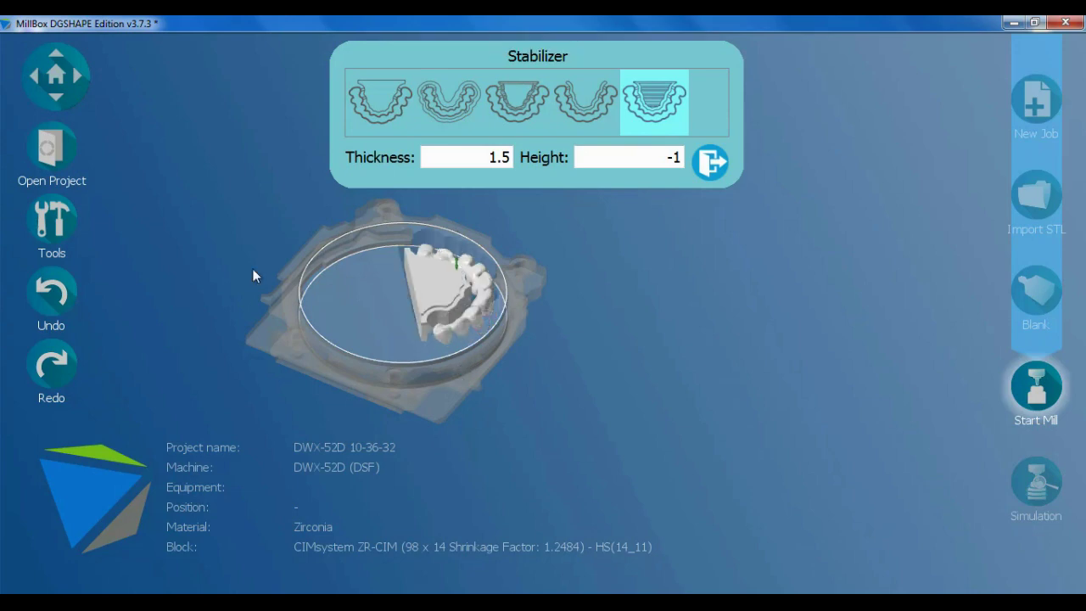
left_click(62, 84)
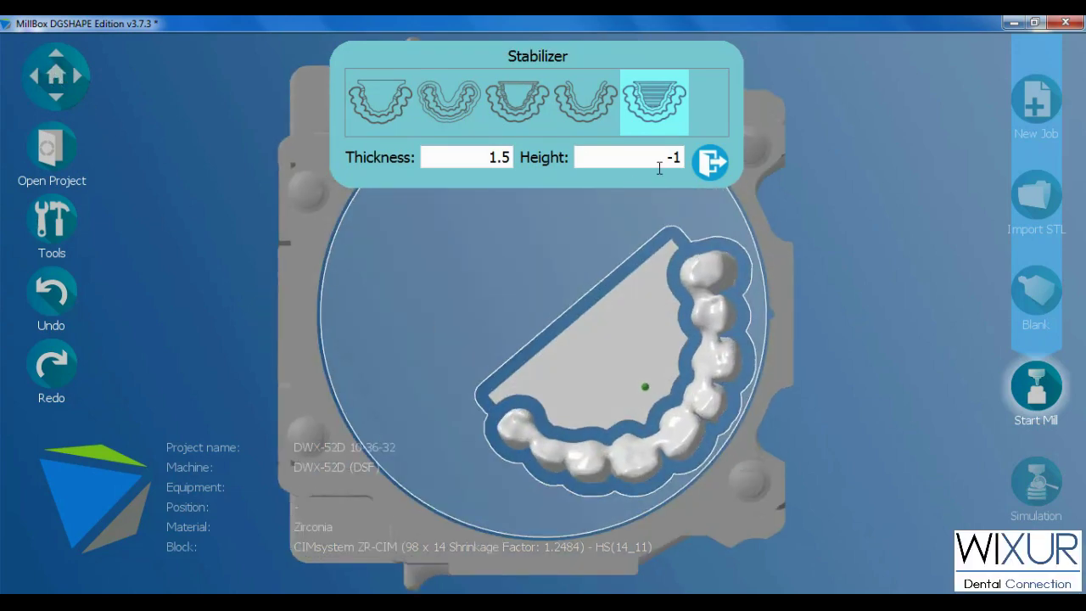
left_click(710, 161)
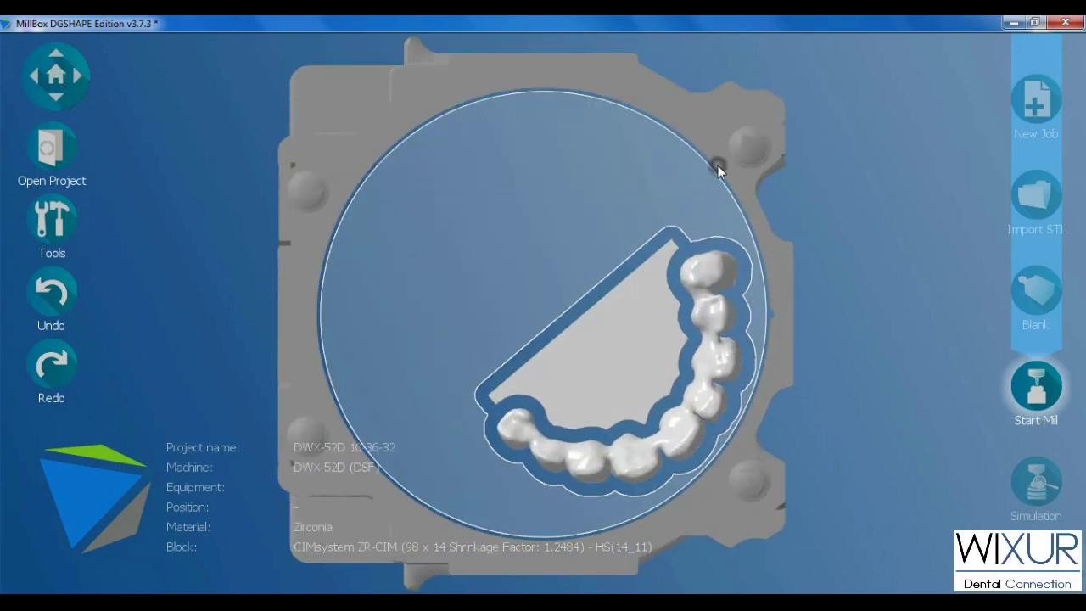
Rotate the bridge about 131° so the flat stabilizer edge faces right
left_click(684, 427)
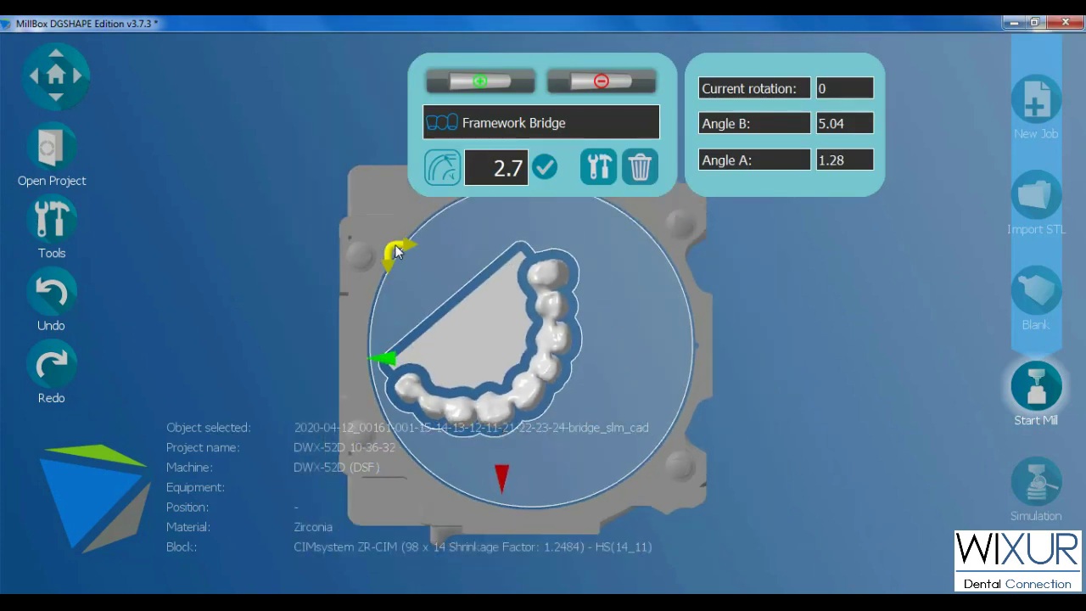
mouse_move(396, 251)
left_mouse_down()
mouse_move(591, 368)
mouse_move(461, 324)
mouse_move(410, 331)
left_mouse_up()
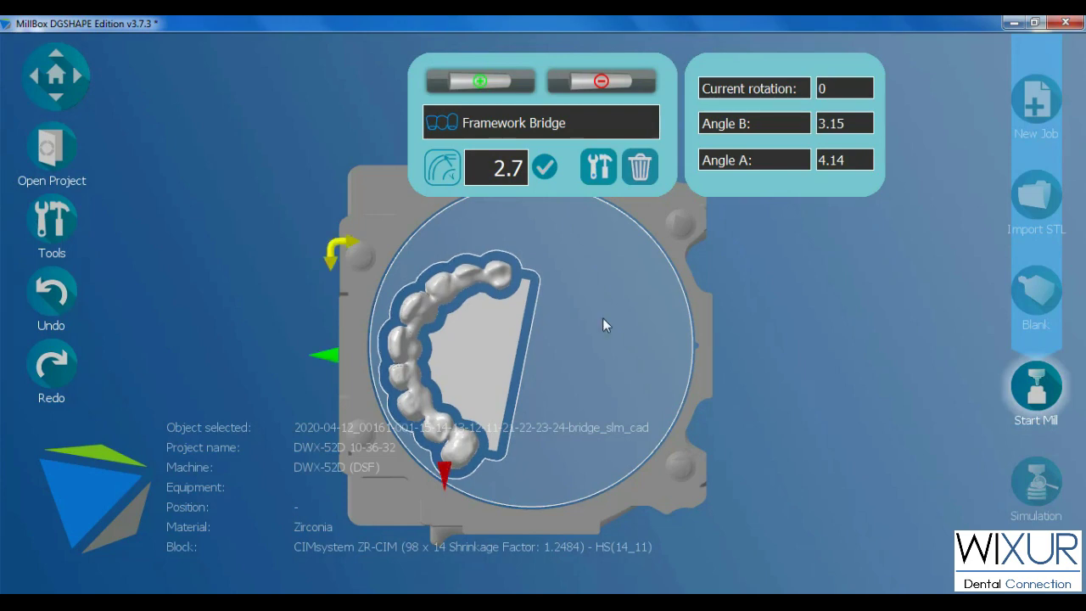
left_click(585, 301)
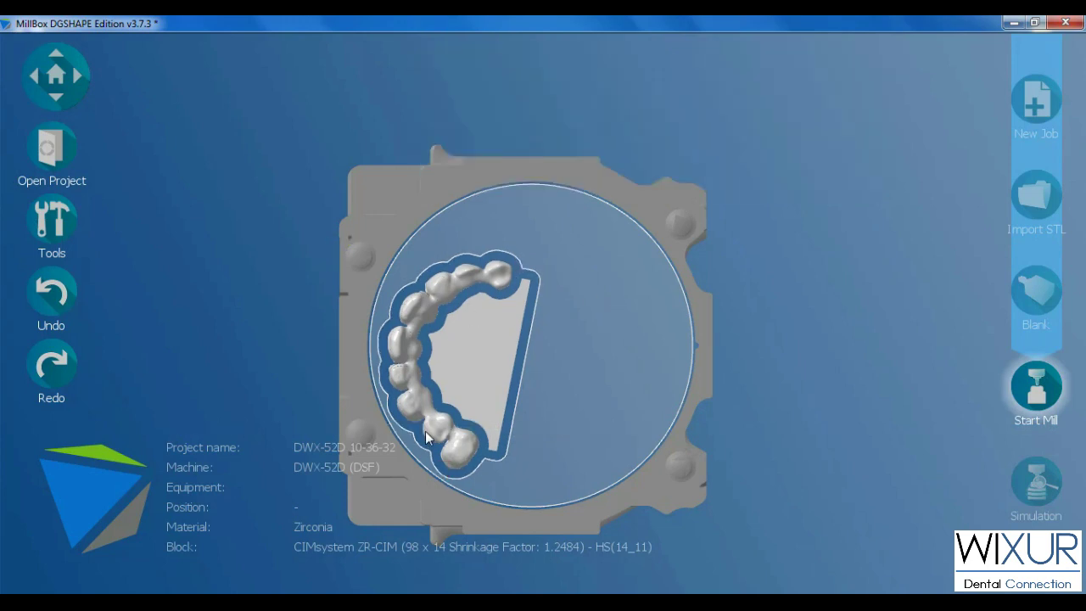
scroll(426, 437, "up", 3)
scroll(426, 437, "down", 3)
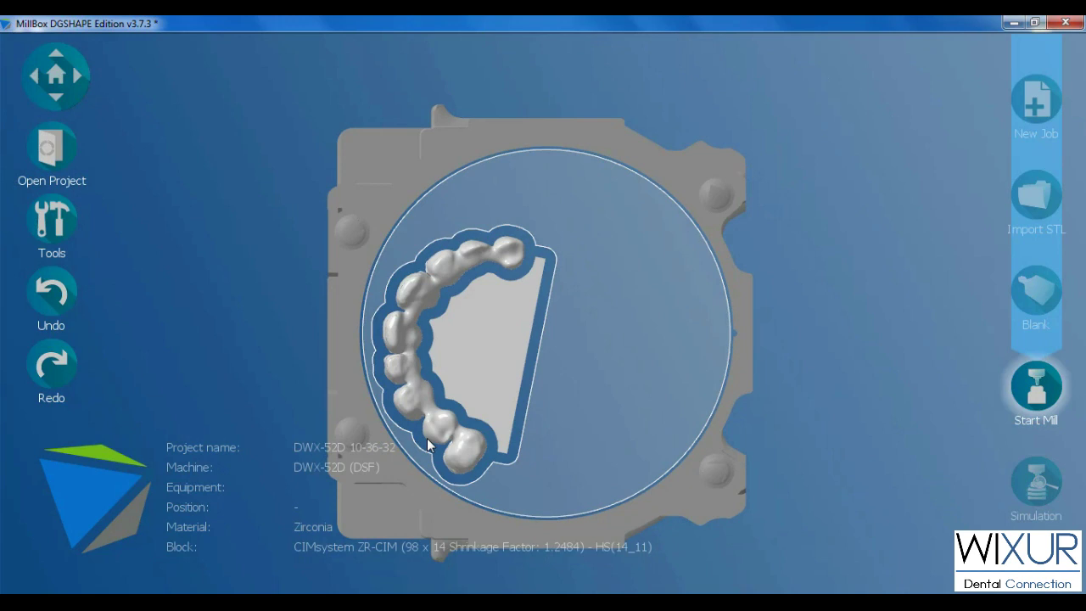
scroll(527, 183, "up", 1)
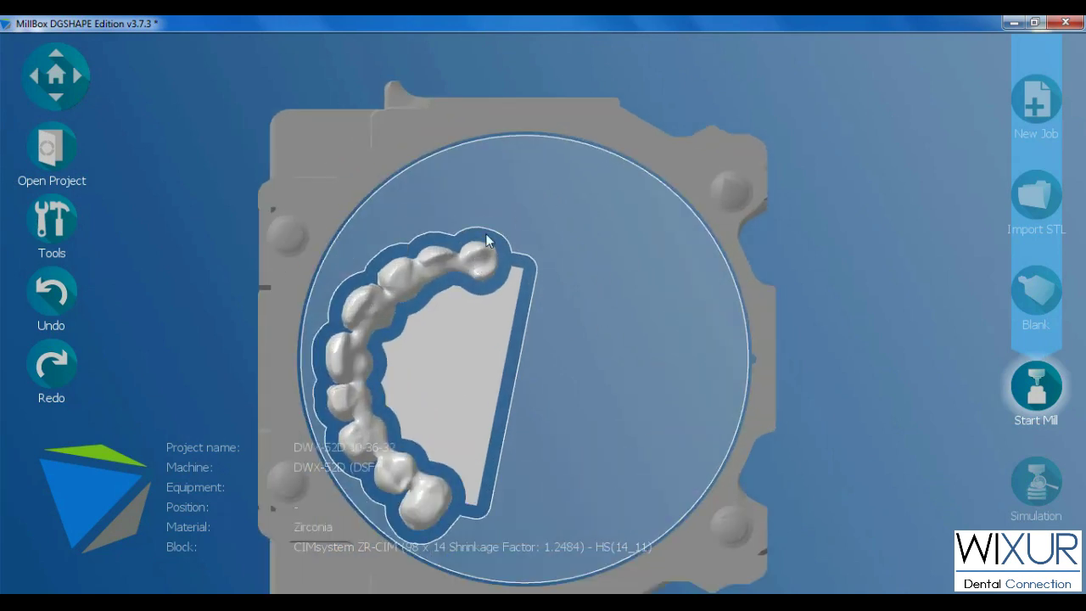
left_click(435, 256)
Set the support pins to 4 mm diameter and Semi-Cuttable type
left_click(479, 81)
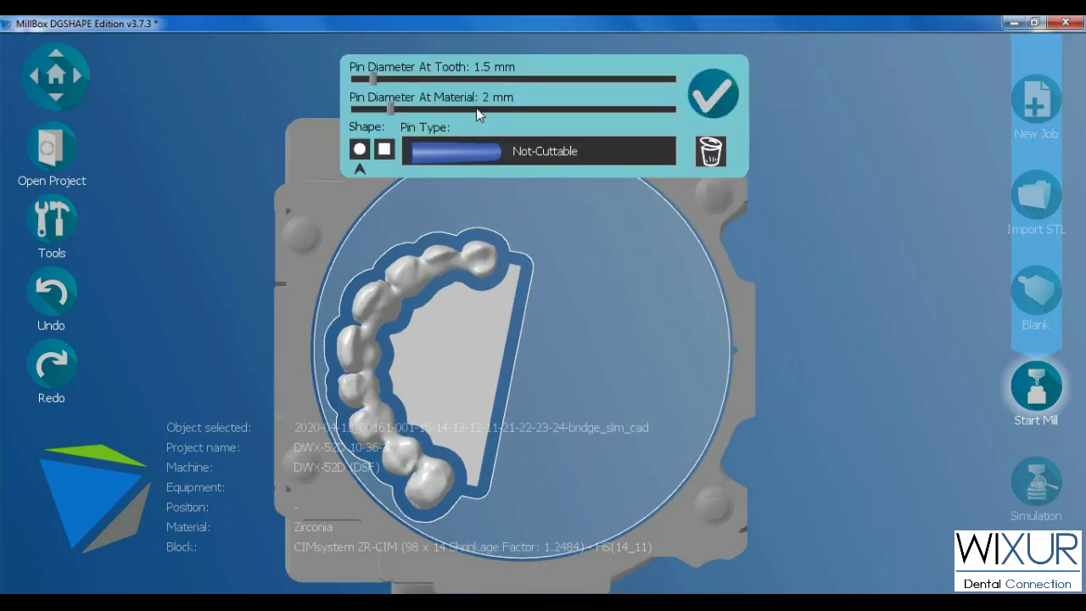
left_click_drag(453, 78, 458, 84)
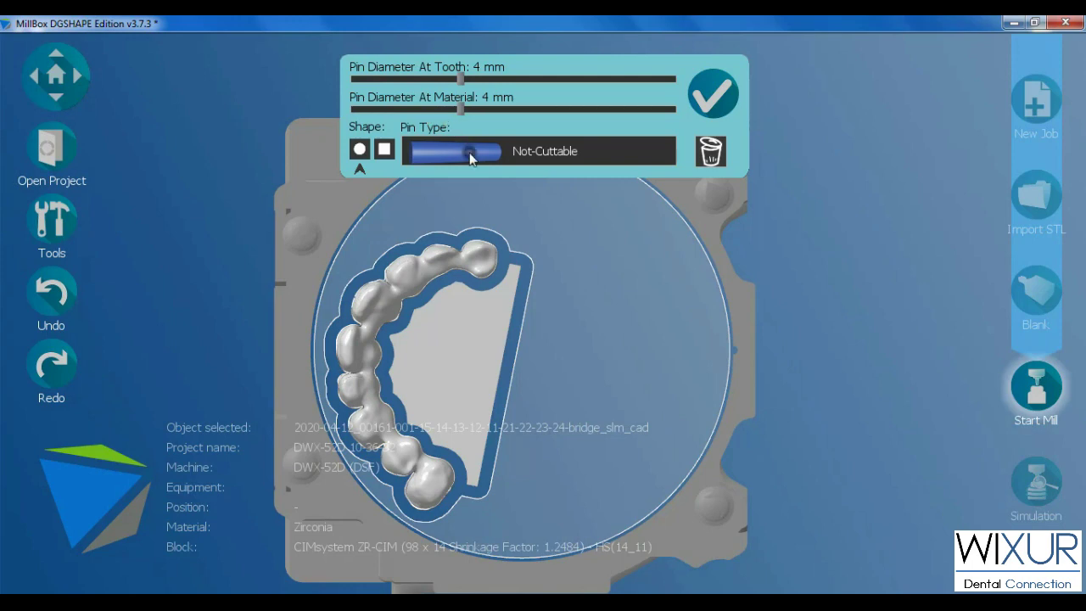
left_click(537, 156)
left_click(477, 179)
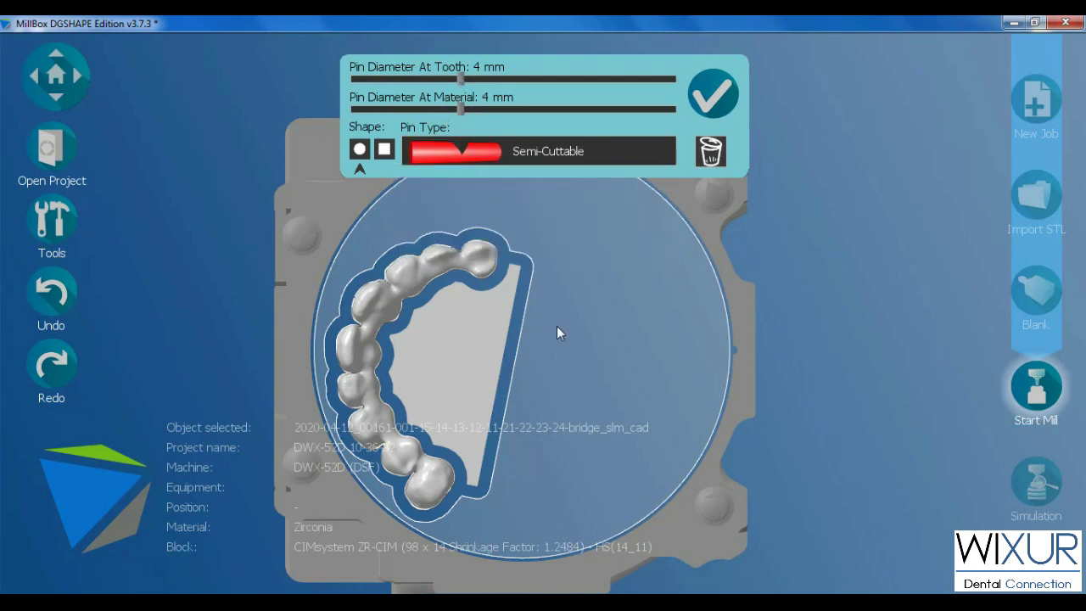
Place three pins along the stabilizer's flat edge: left end, right end and middle
mouse_move(557, 333)
left_mouse_down()
mouse_move(584, 349)
mouse_move(531, 302)
mouse_move(647, 373)
mouse_move(526, 384)
left_mouse_up()
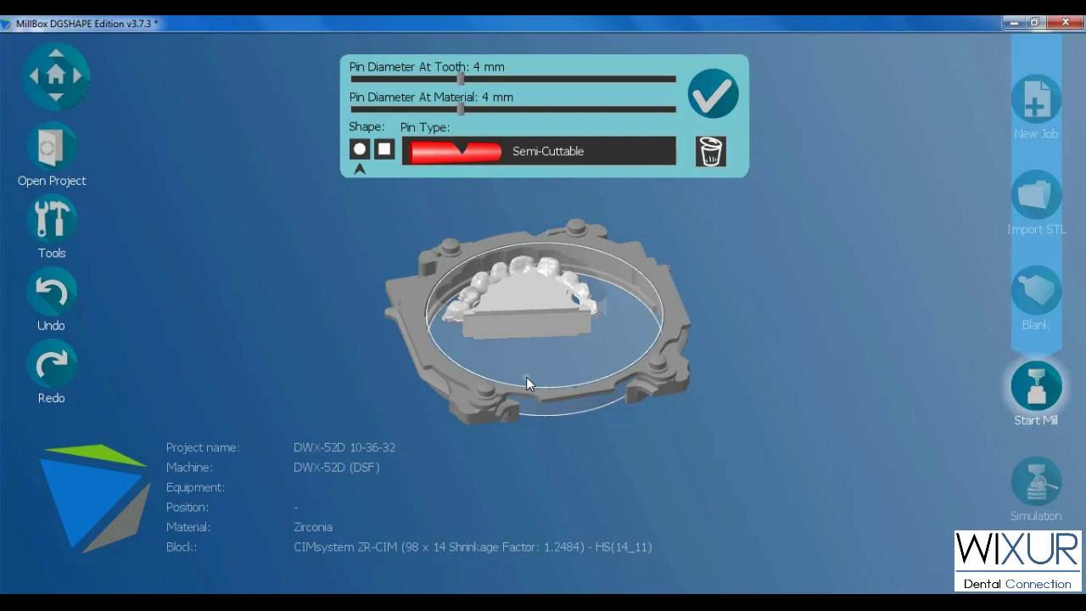
scroll(525, 362, "up", 1)
scroll(545, 350, "up", 2)
scroll(536, 365, "up", 1)
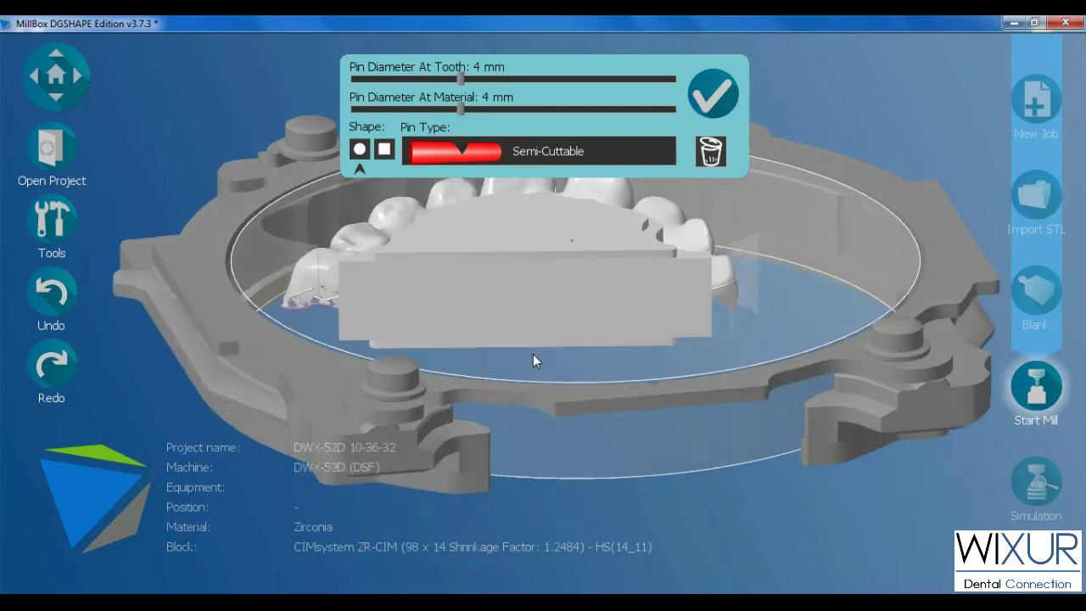
scroll(532, 358, "up", 2)
scroll(532, 359, "up", 1)
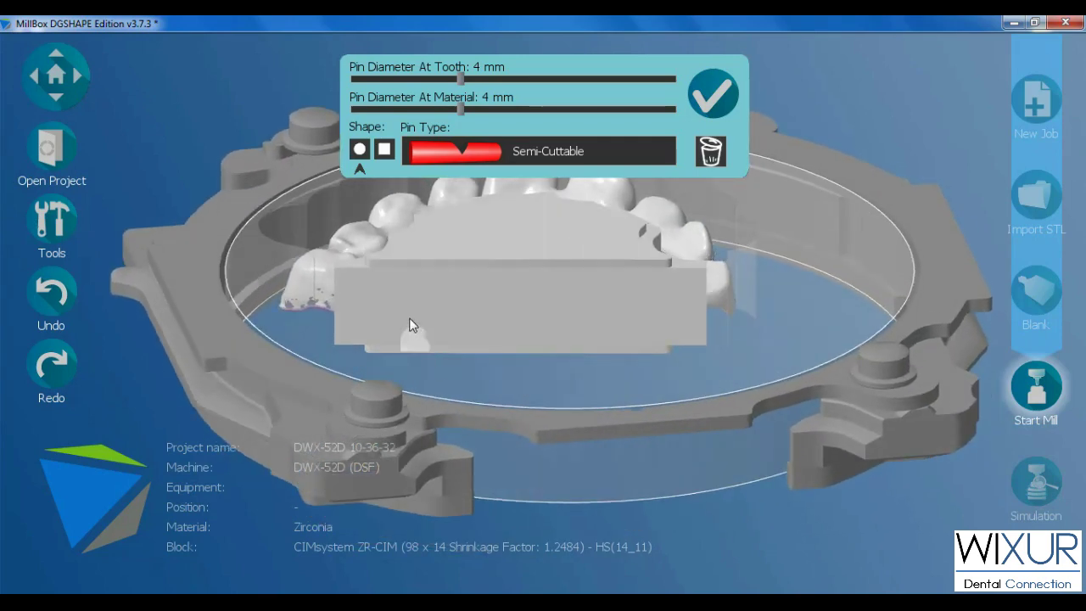
left_click(367, 297)
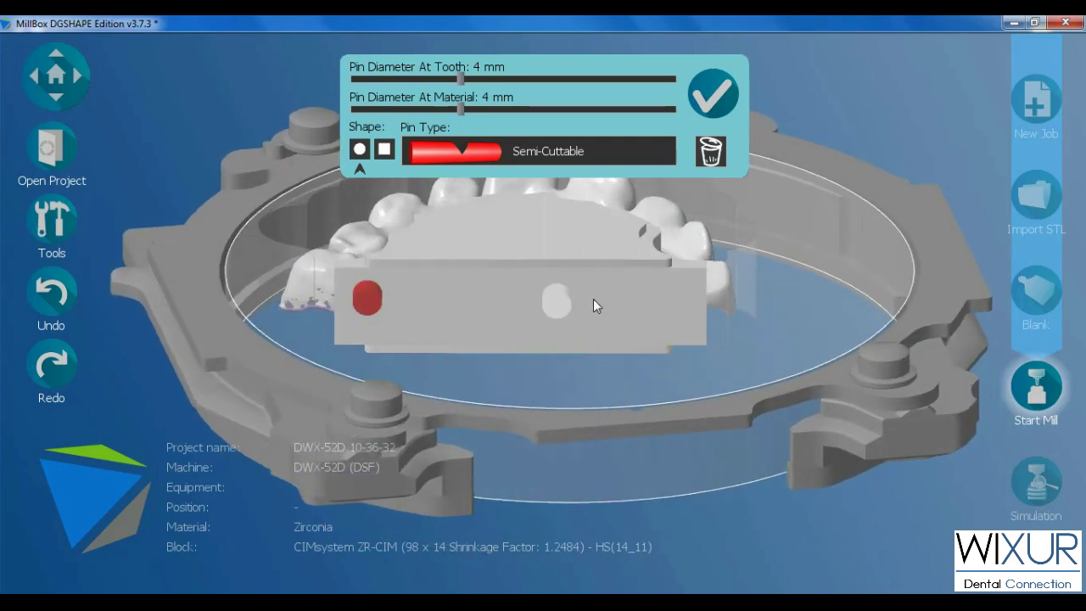
left_click(676, 298)
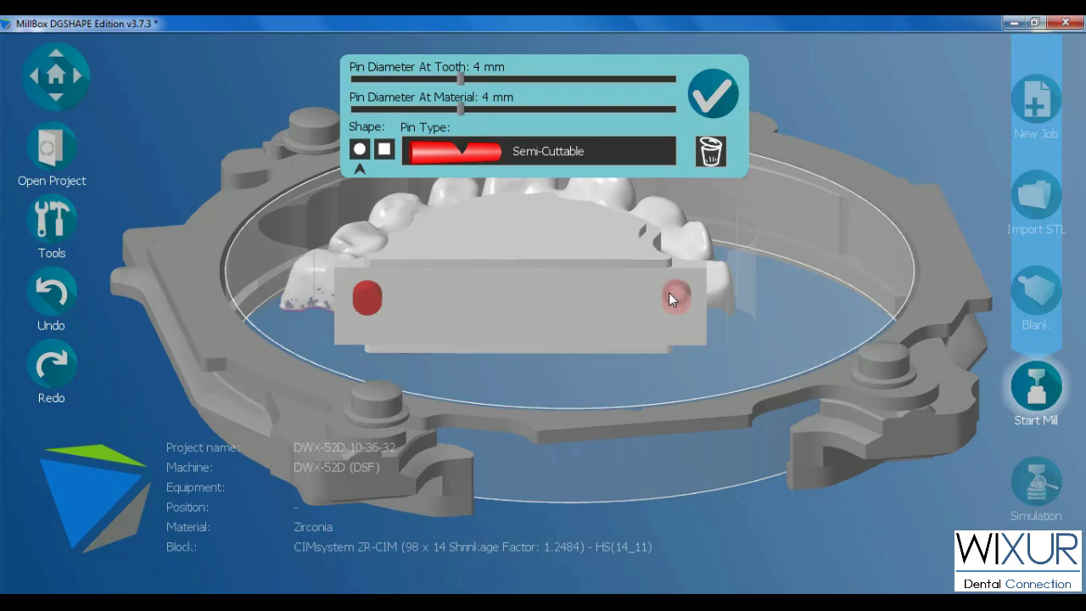
left_click(520, 299)
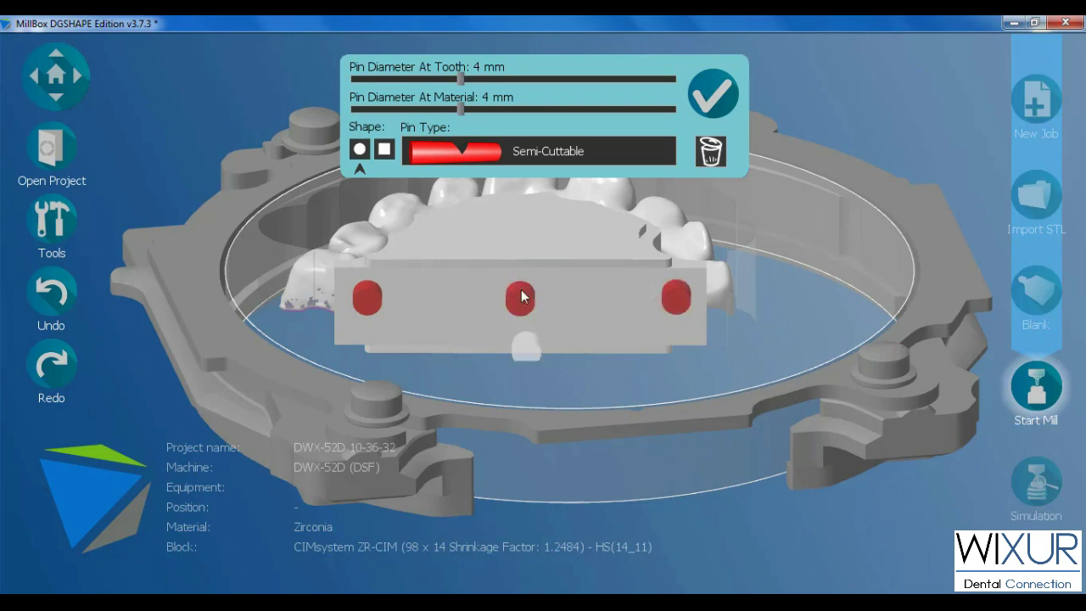
Check the pinned bridge from top-down and oblique views
right_click_drag(521, 301, 551, 456)
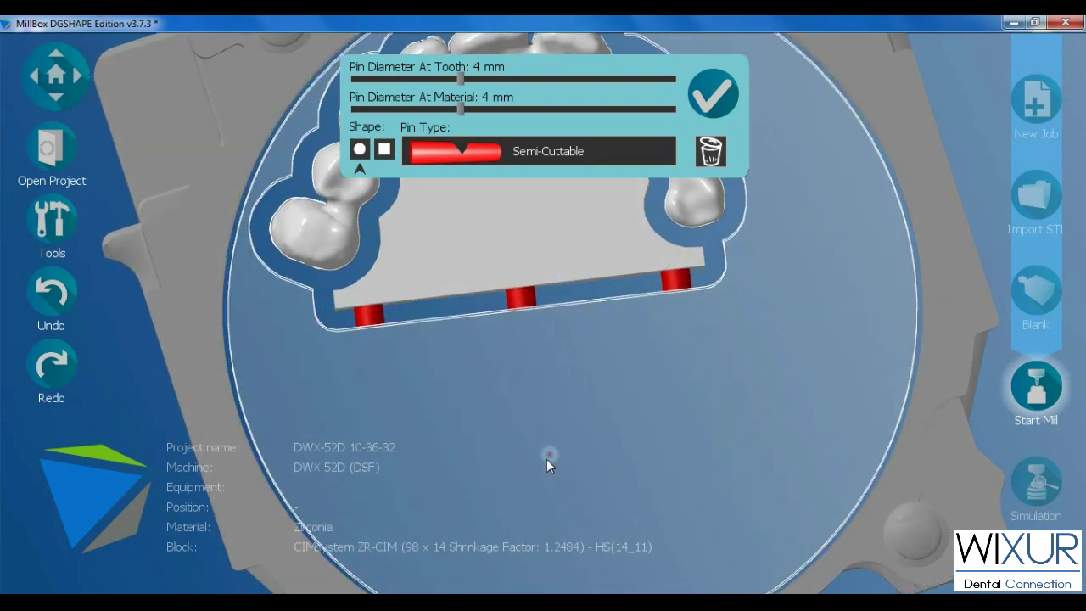
left_click(527, 346)
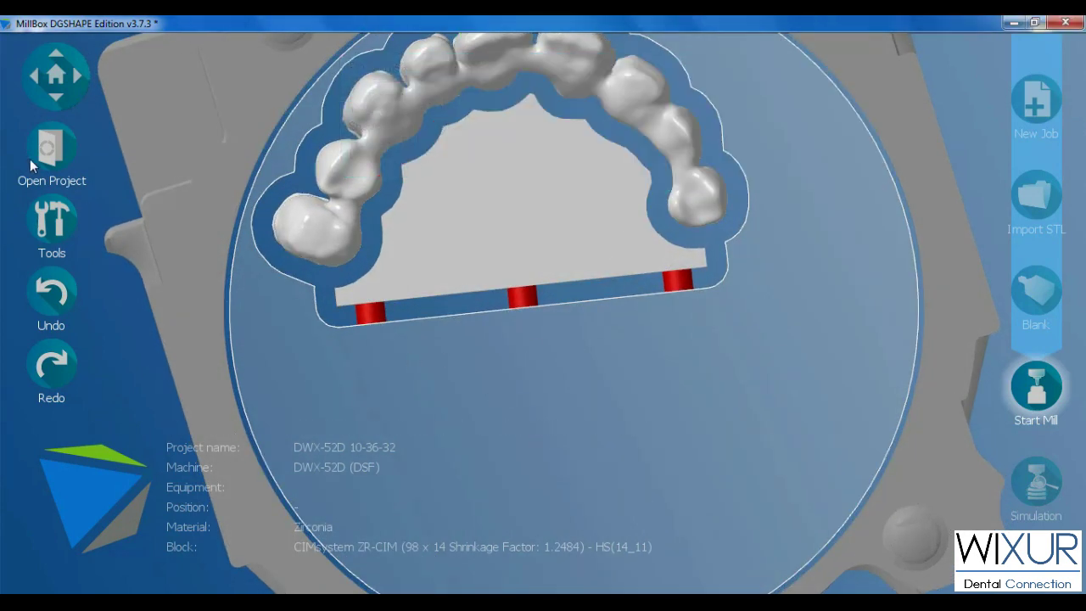
left_click(47, 74)
mouse_move(368, 259)
right_mouse_down()
mouse_move(422, 261)
mouse_move(400, 255)
right_mouse_up()
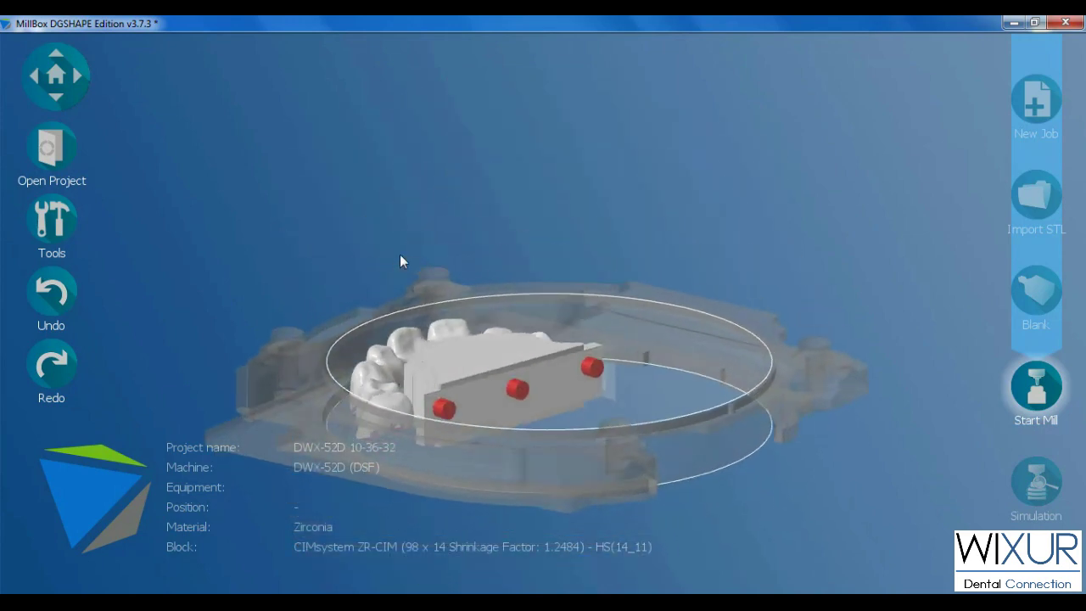
left_click(56, 76)
left_click(371, 293)
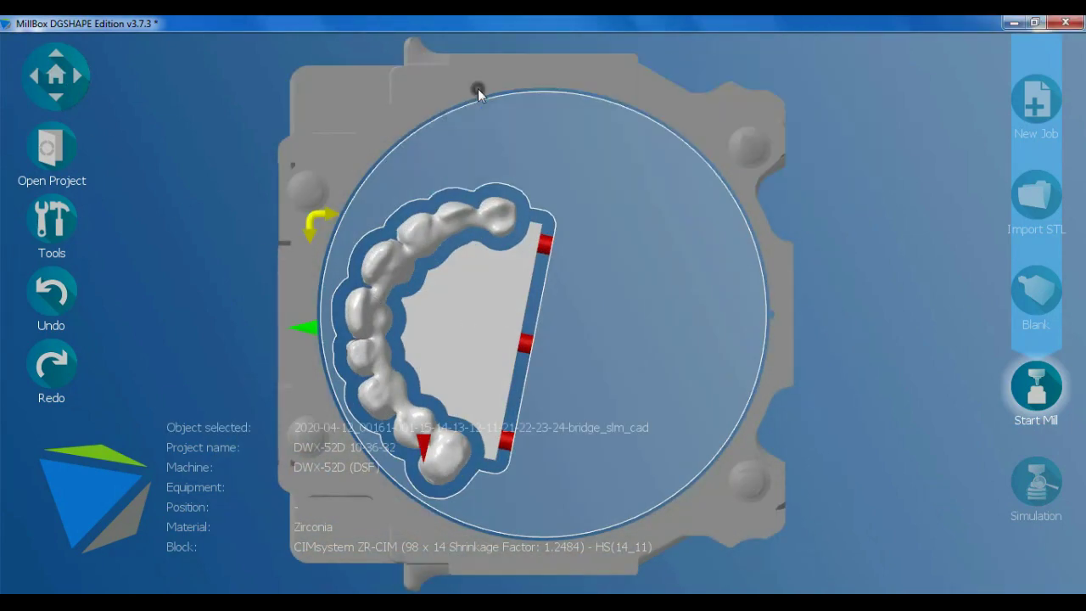
Set the pin type to Not-Cuttable (1.5 mm tooth, 2 mm material) for blue pins
left_click(458, 161)
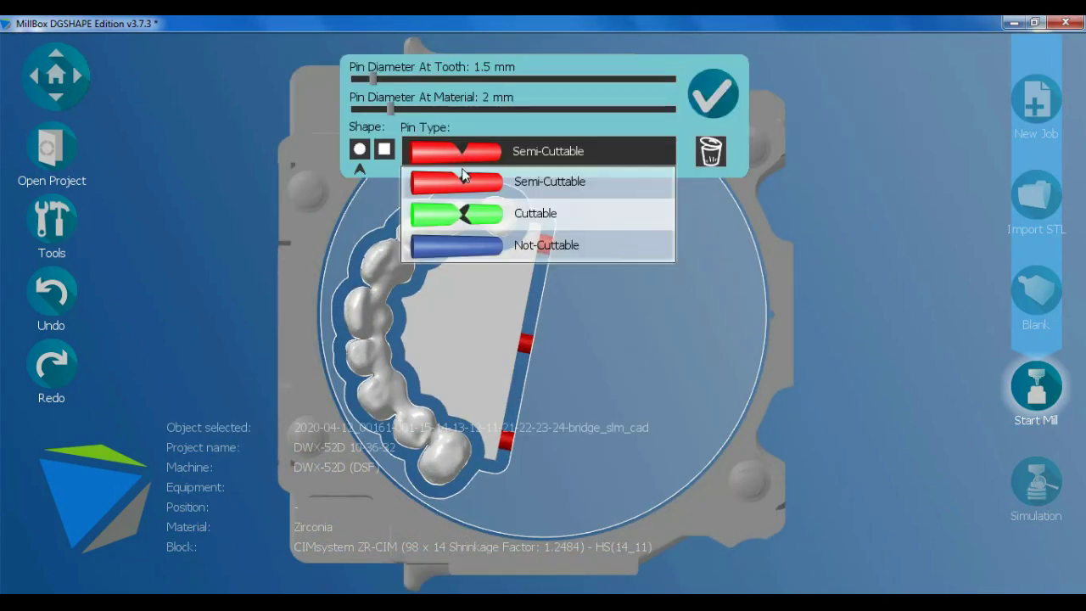
left_click(472, 254)
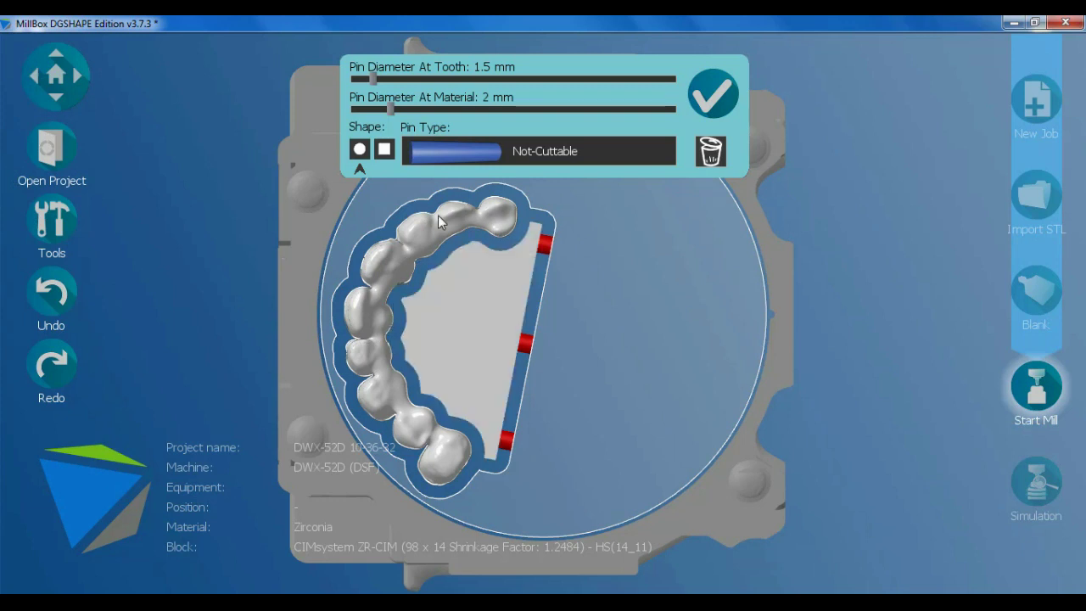
left_click(512, 152)
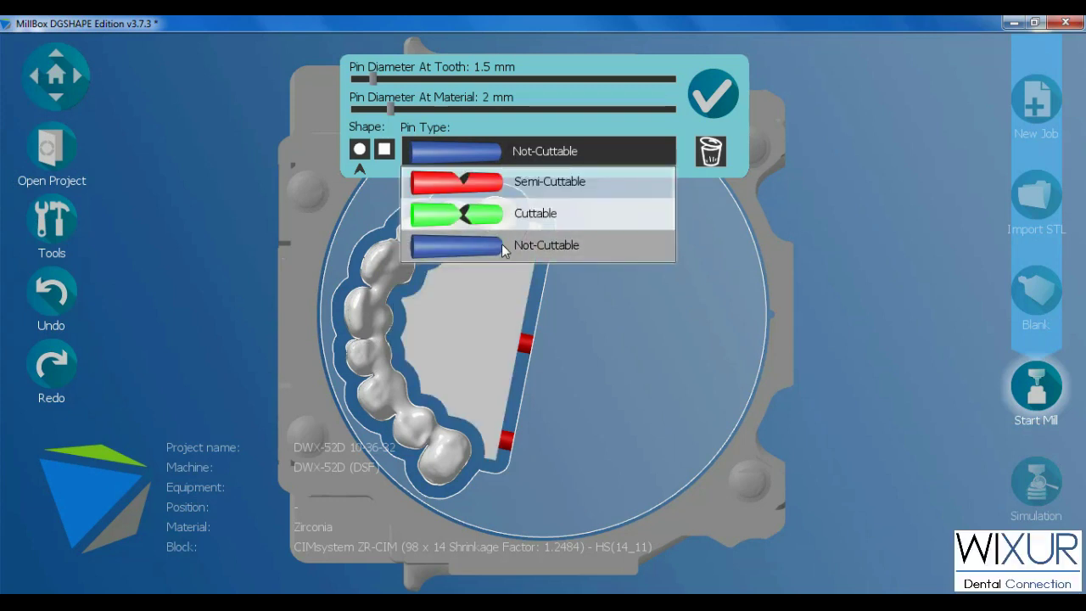
left_click(530, 244)
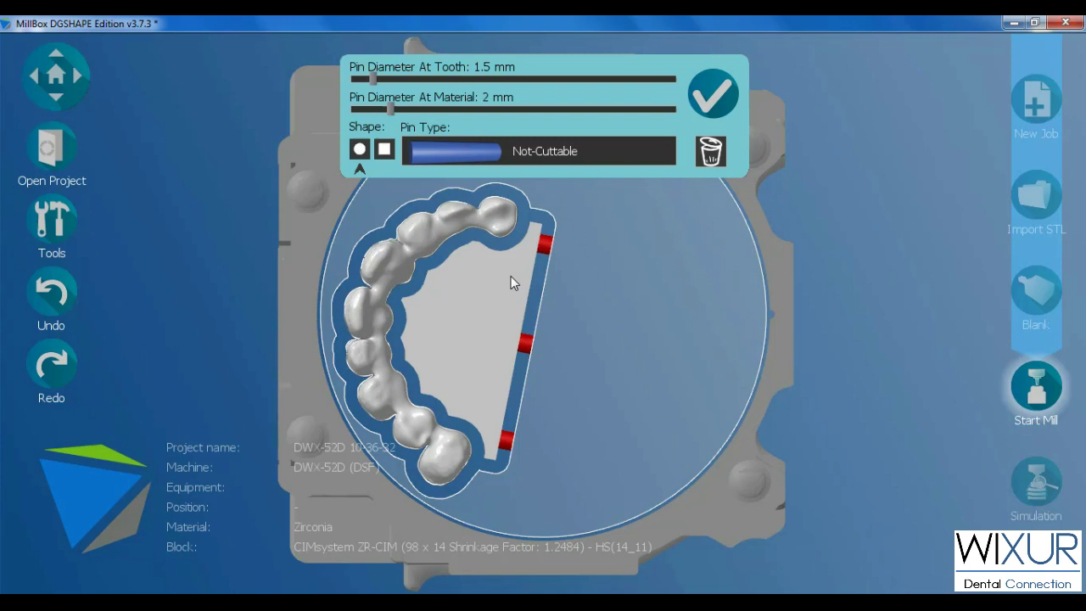
Place the first four blue Not-Cuttable pins linking inner bridge teeth to the stabilizer
scroll(515, 246, "up", 3)
scroll(515, 246, "up", 3)
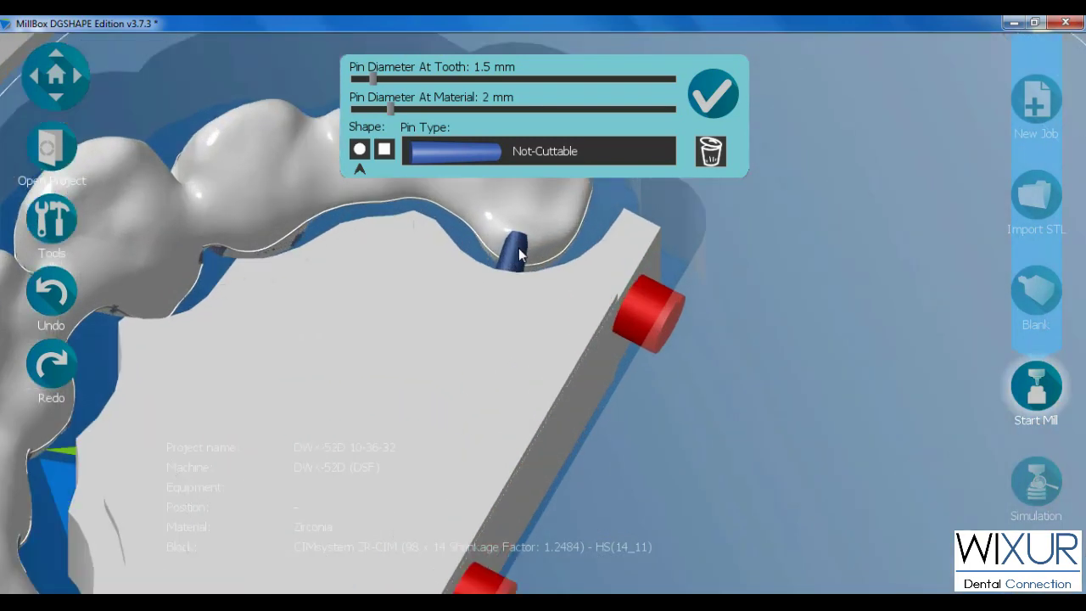
scroll(524, 263, "up", 2)
left_click(529, 257)
scroll(555, 305, "down", 5)
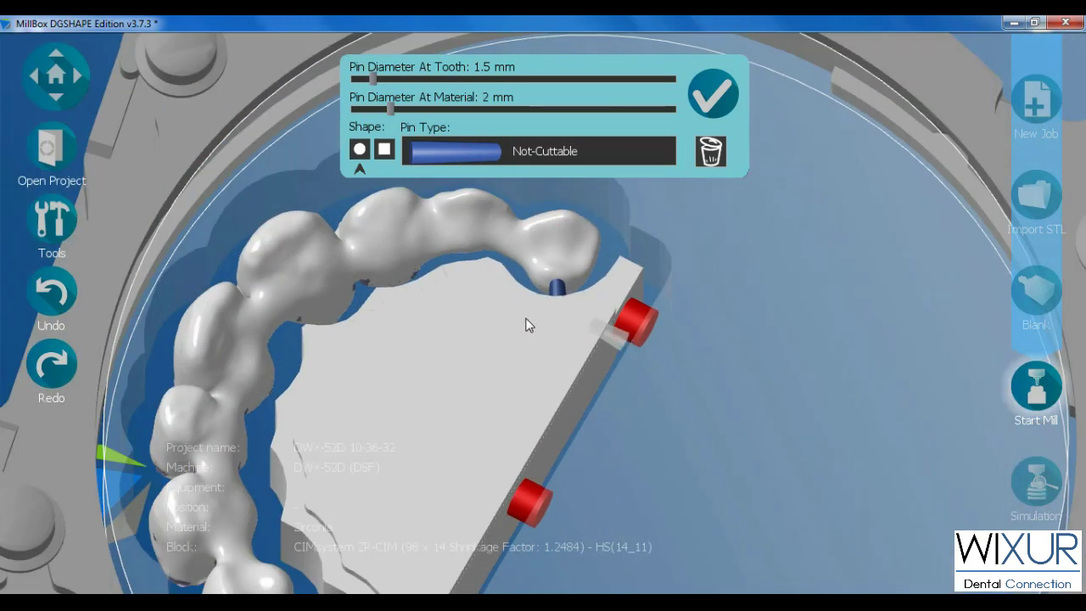
scroll(488, 247, "up", 5)
left_click(478, 246)
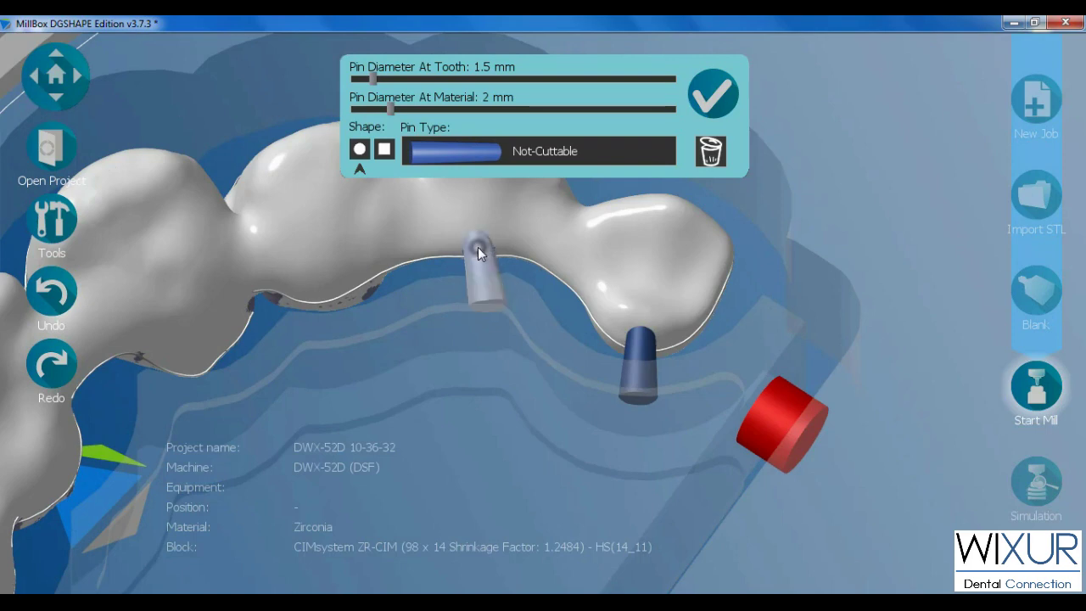
left_click(343, 268)
scroll(509, 265, "down", 3)
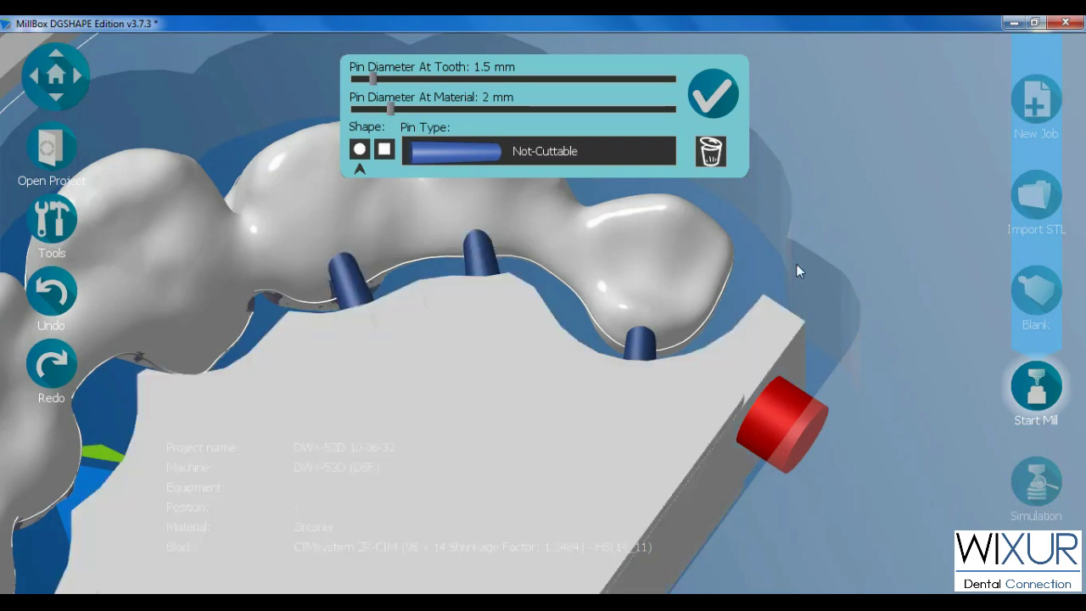
scroll(729, 297, "down", 3)
right_click_drag(669, 328, 573, 234)
scroll(596, 359, "up", 3)
scroll(570, 420, "down", 3)
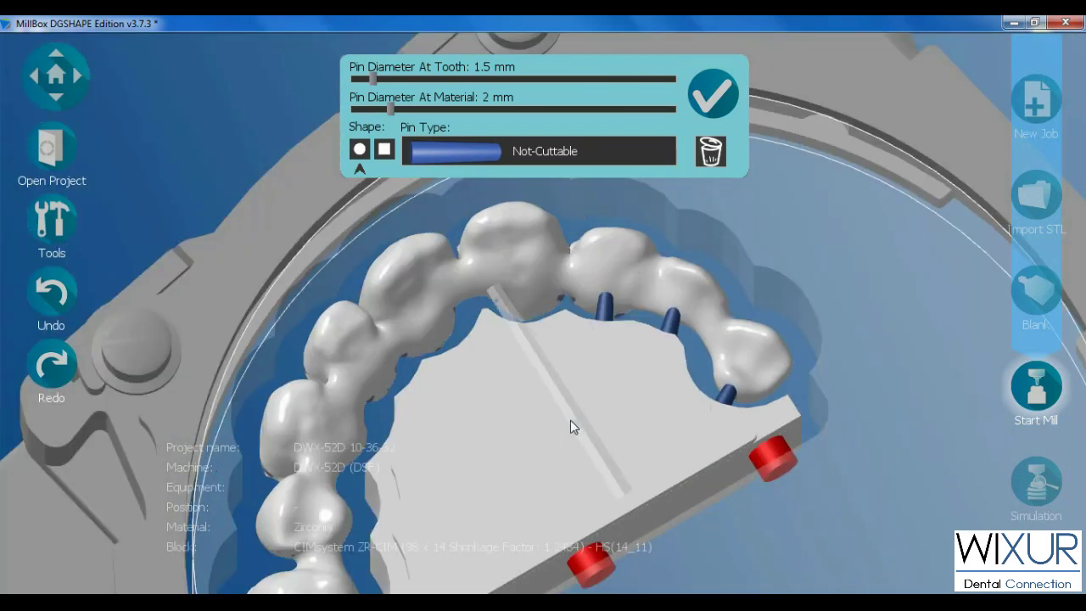
scroll(553, 294, "up", 2)
scroll(553, 294, "up", 3)
left_click(551, 294)
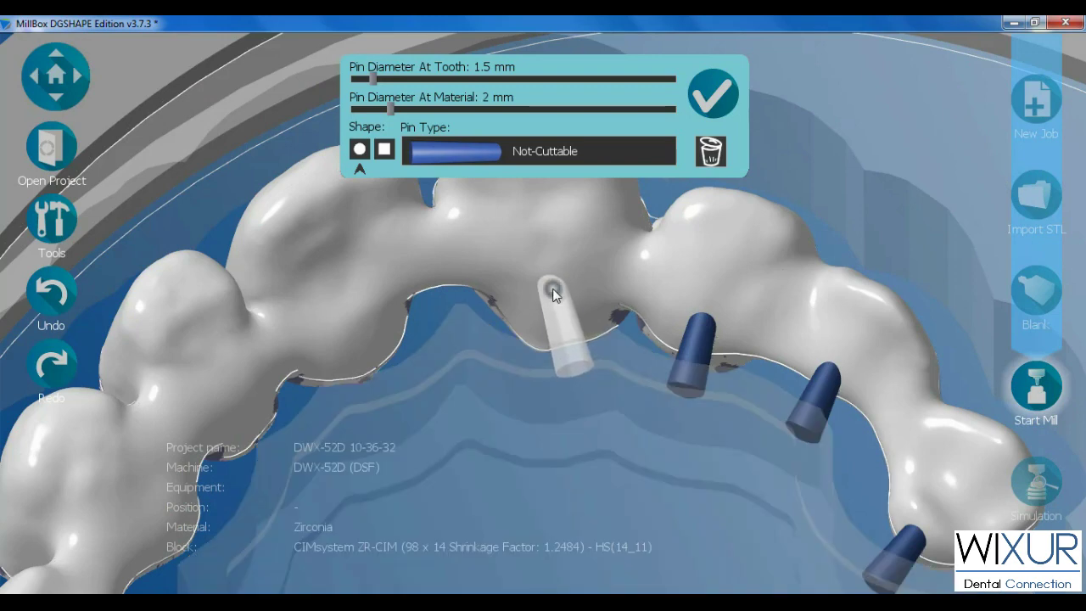
scroll(509, 337, "down", 2)
scroll(410, 307, "down", 2)
scroll(395, 286, "up", 3)
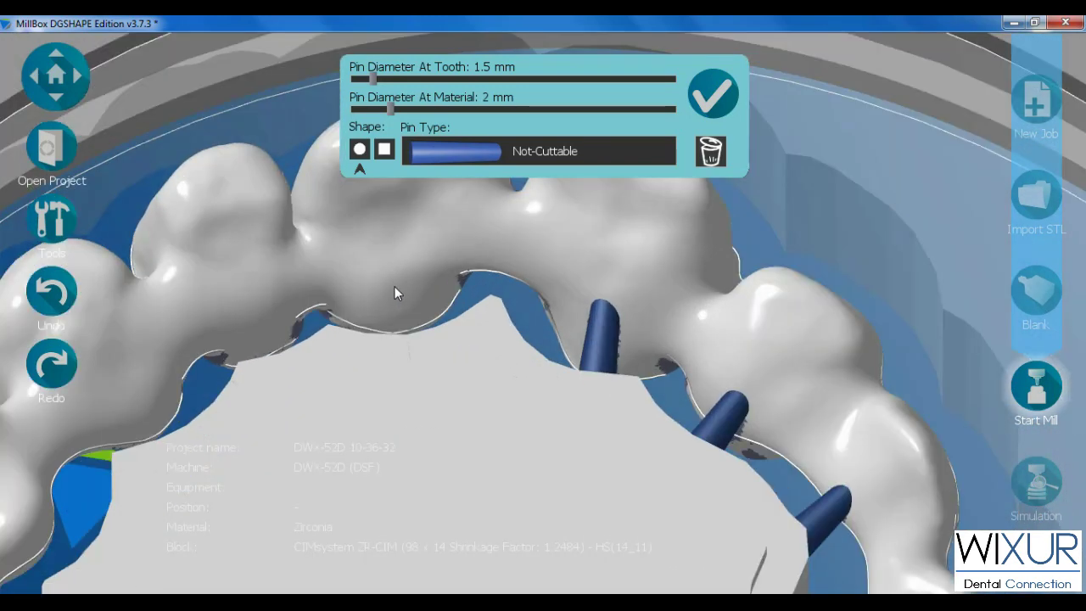
scroll(398, 291, "up", 2)
Place four more blue pins along the inner arch and confirm the placement
left_click(398, 285)
scroll(463, 352, "down", 3)
right_click_drag(462, 352, 427, 362)
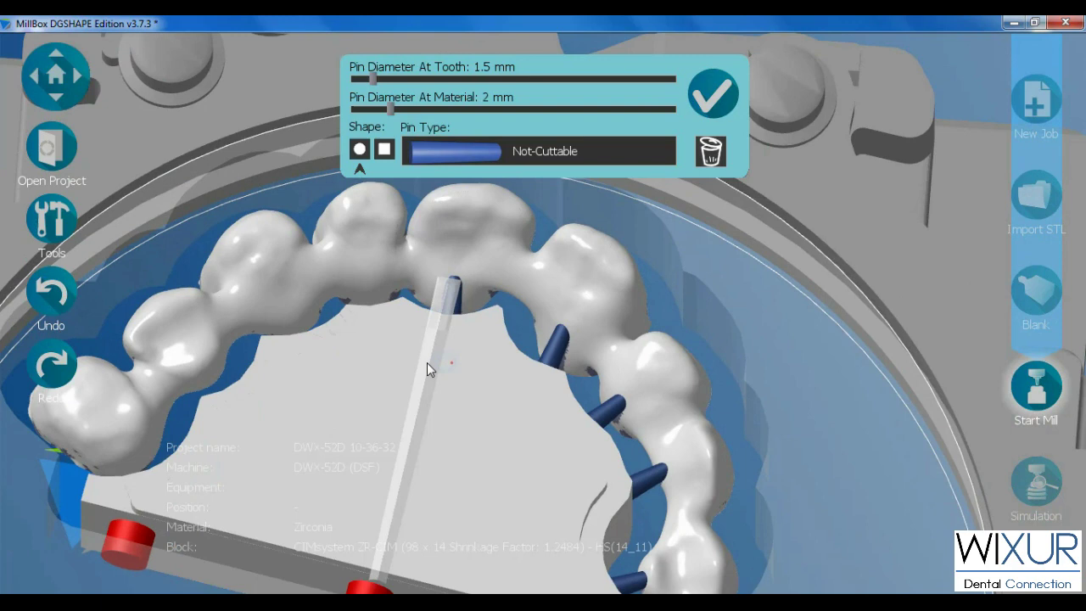
scroll(375, 272, "up", 3)
left_click(378, 274)
scroll(566, 286, "down", 3)
mouse_move(566, 286)
right_mouse_down()
mouse_move(531, 359)
mouse_move(468, 283)
right_mouse_up()
scroll(482, 331, "up", 3)
scroll(469, 283, "up", 3)
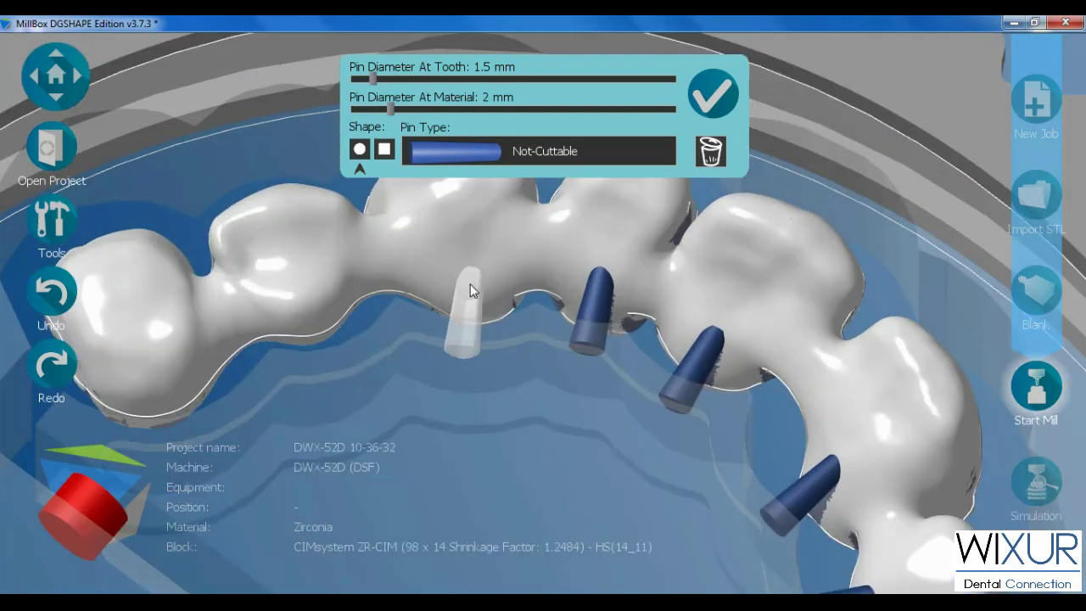
scroll(473, 287, "down", 3)
mouse_move(424, 312)
right_mouse_down()
mouse_move(399, 291)
mouse_move(344, 338)
mouse_move(322, 310)
right_mouse_up()
scroll(399, 291, "up", 3)
left_click(398, 291)
scroll(399, 291, "down", 3)
scroll(322, 295, "up", 3)
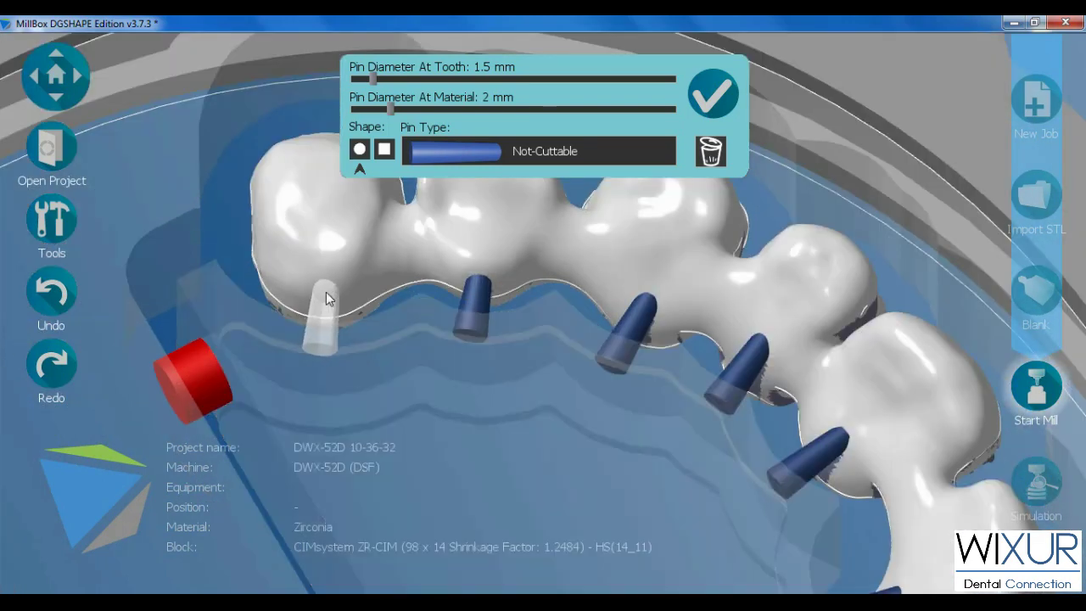
left_click(326, 291)
scroll(553, 211, "down", 3)
left_click(712, 94)
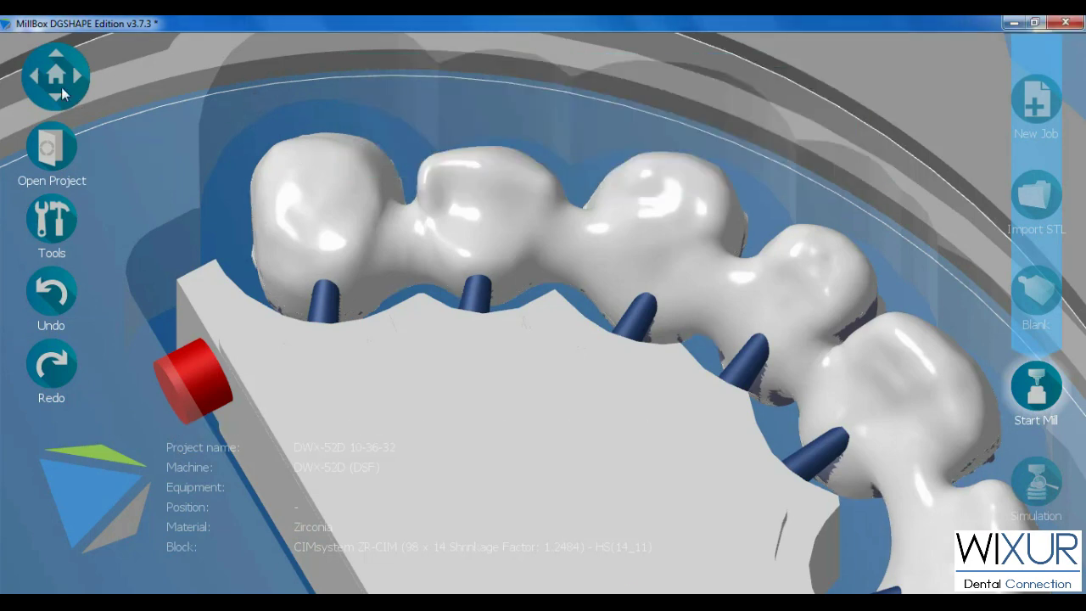
From the top view, re-angle the end tooth's pin with its rotation dial
left_click(60, 80)
scroll(504, 229, "up", 2)
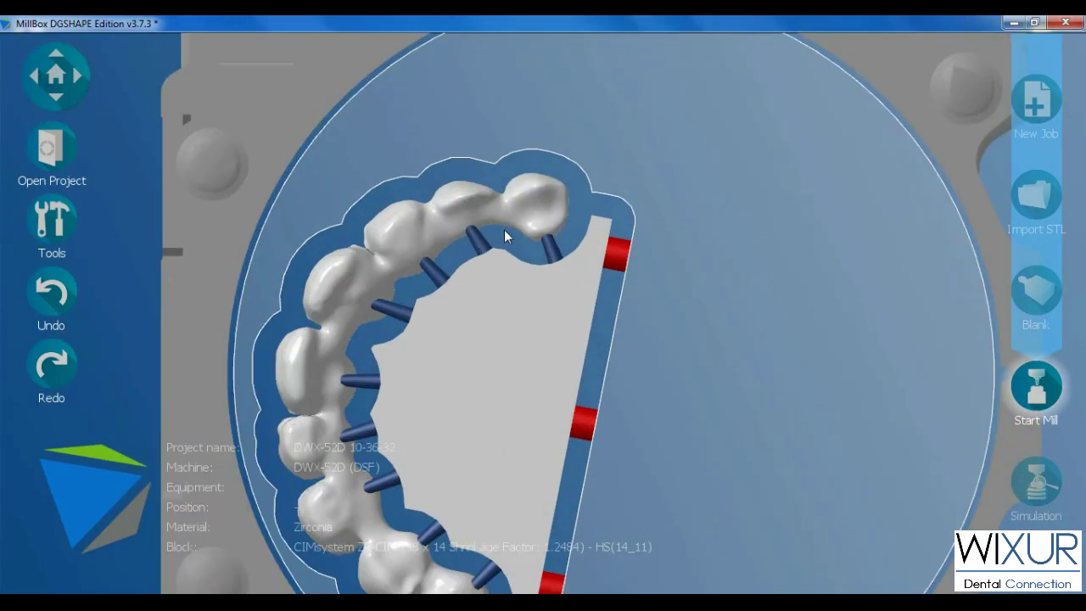
scroll(510, 234, "up", 2)
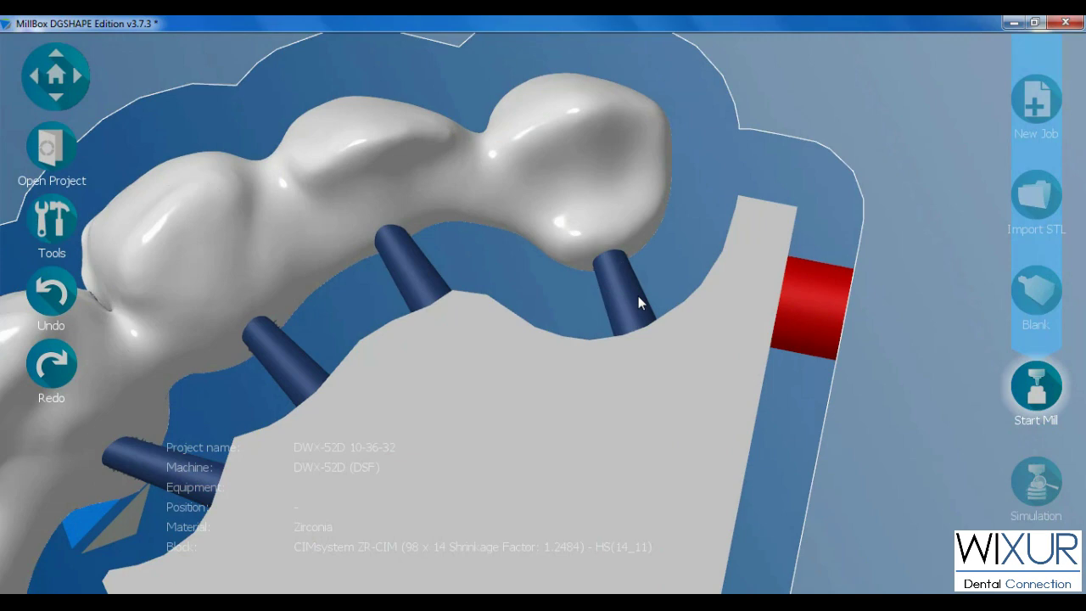
left_click(636, 296)
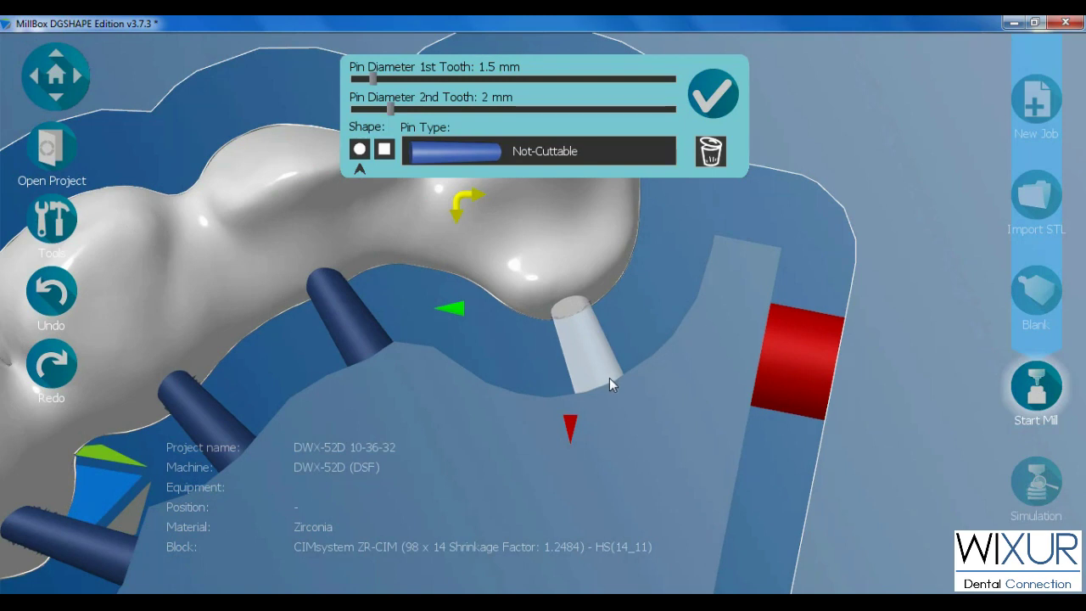
mouse_move(602, 381)
left_mouse_down()
mouse_move(589, 391)
mouse_move(601, 388)
left_mouse_up()
left_click(637, 334)
scroll(508, 344, "up", 3)
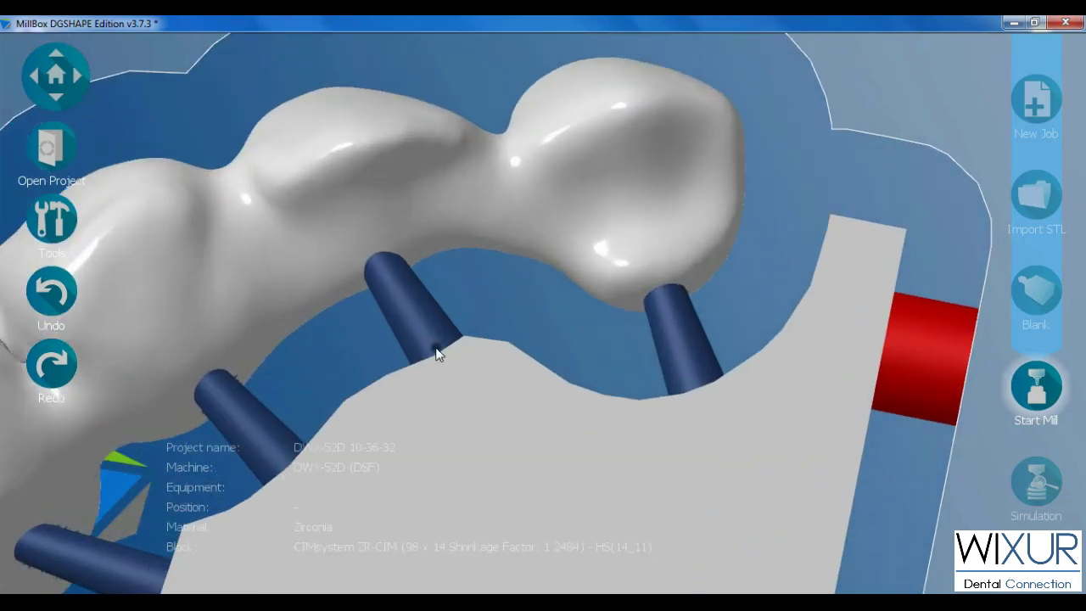
Select and check the angles of the pins on the lower teeth
left_click(435, 355)
left_click(693, 256)
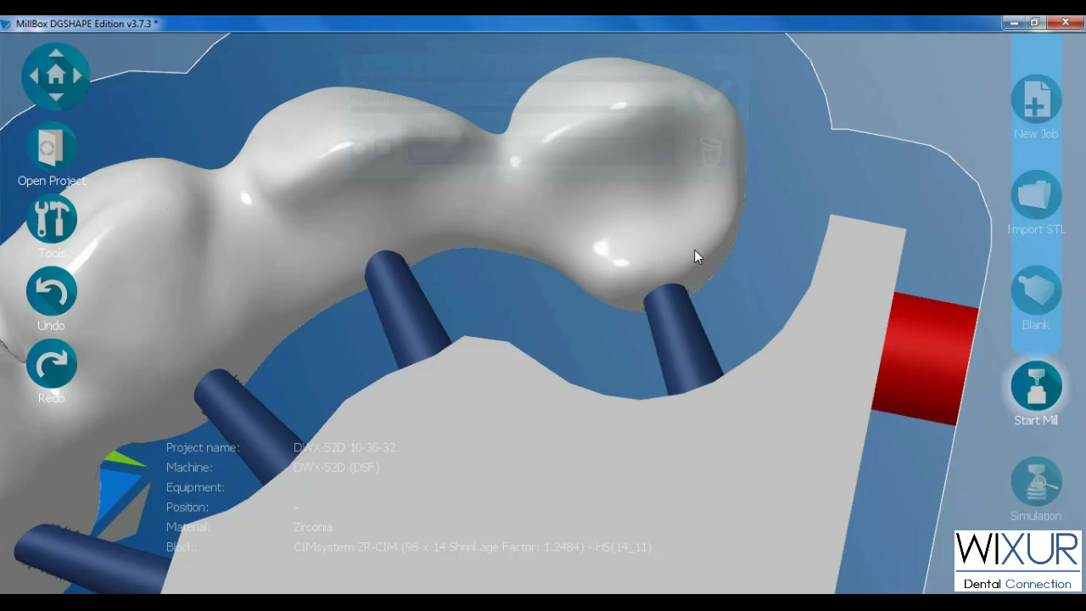
scroll(461, 376, "up", 3)
left_click(461, 375)
left_click(534, 258)
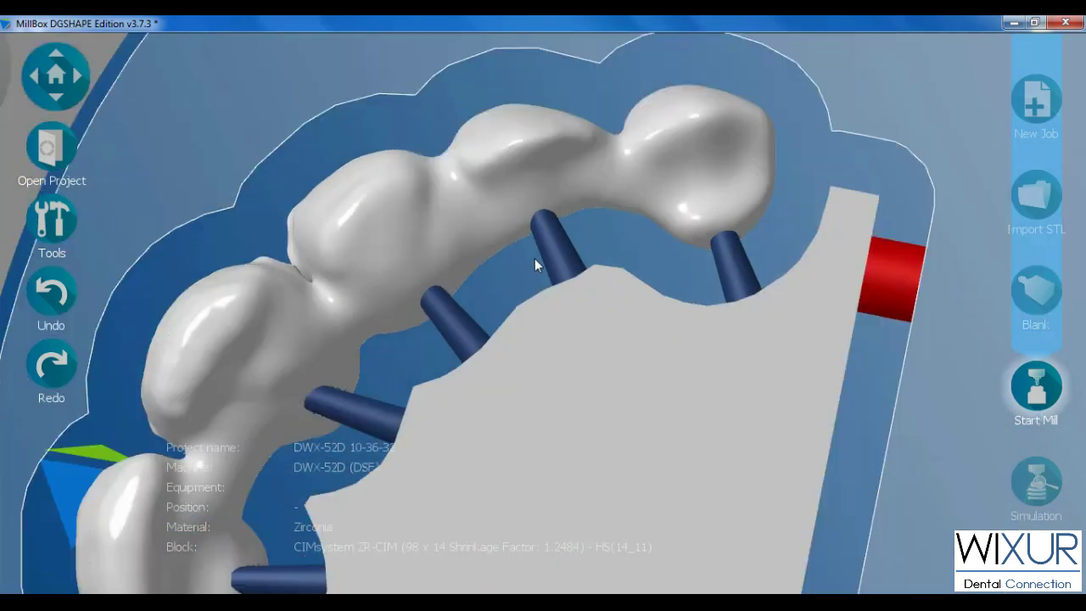
scroll(452, 364, "up", 3)
left_click(447, 379)
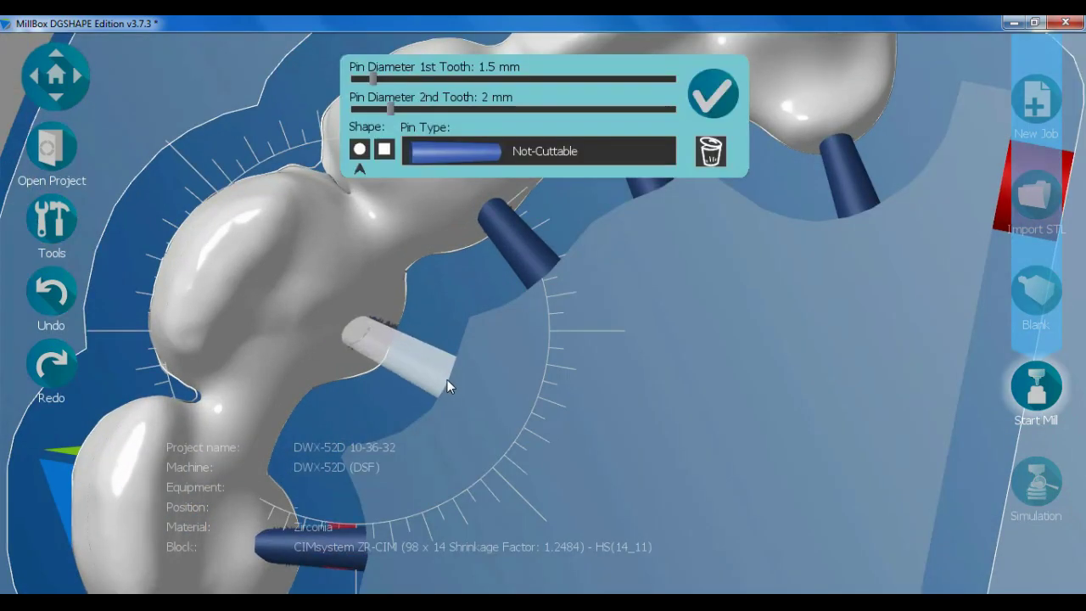
left_click(471, 267)
scroll(335, 170, "down", 5)
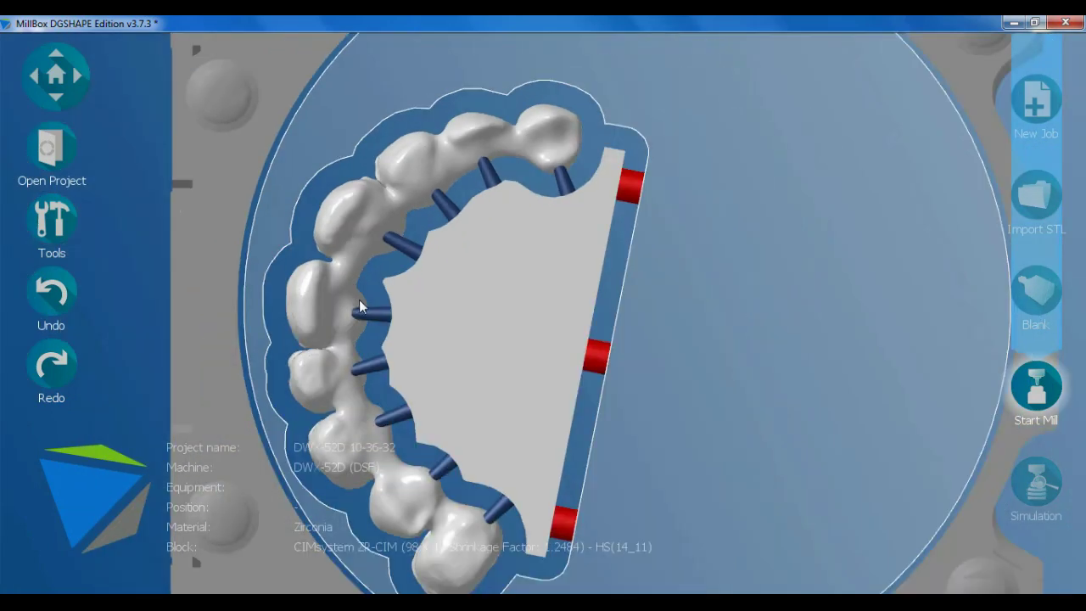
scroll(402, 320, "up", 2)
scroll(402, 321, "up", 2)
left_click(401, 315)
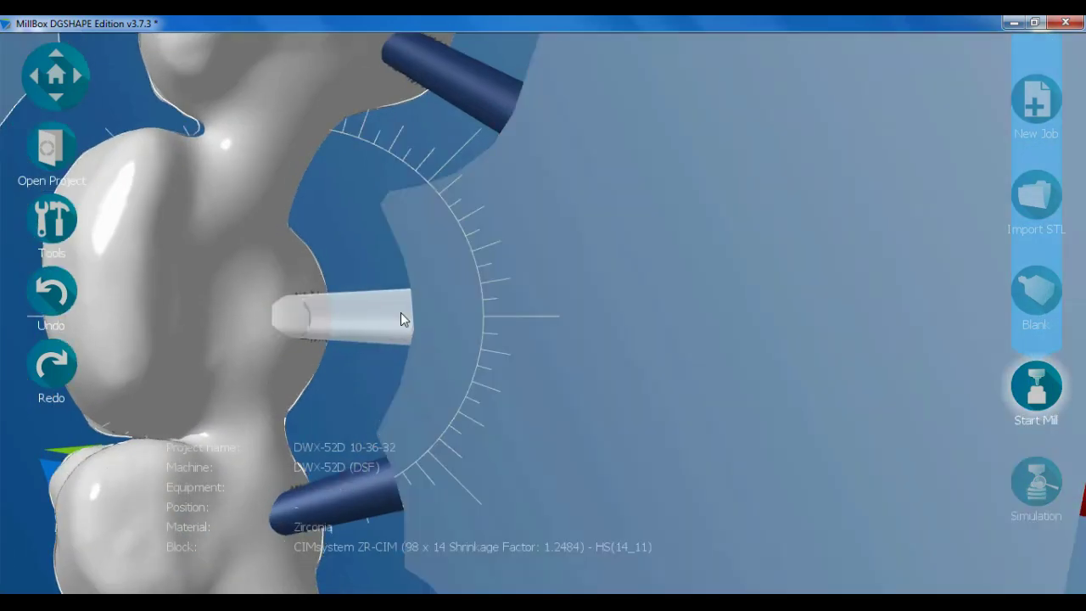
left_click(364, 226)
Inspect the remaining pins near the lower tooth and the red connector
scroll(365, 226, "down", 3)
scroll(376, 383, "down", 1)
scroll(337, 257, "up", 2)
scroll(404, 407, "up", 1)
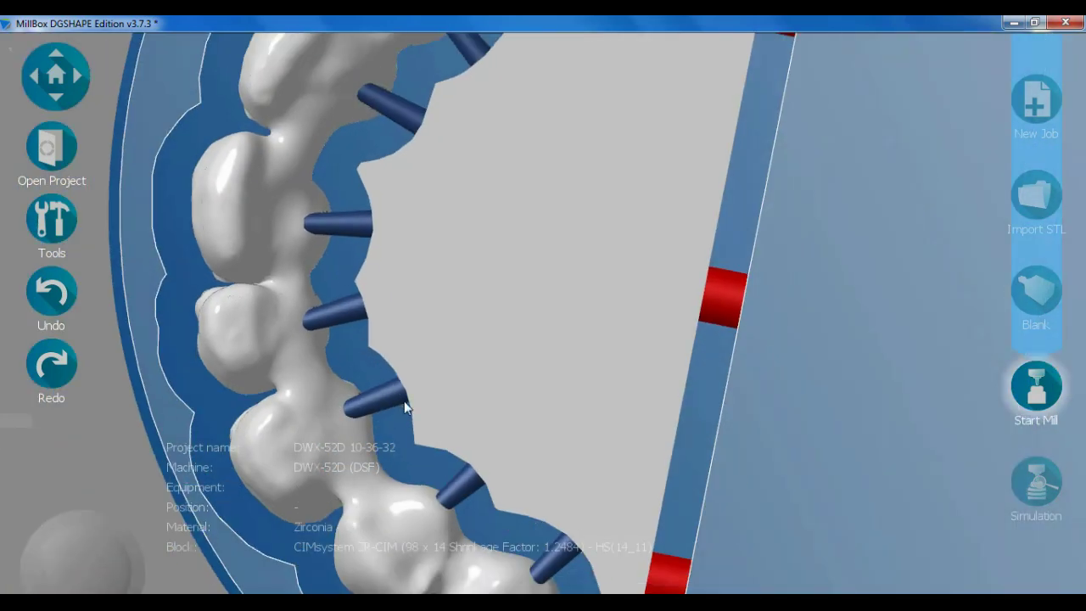
scroll(403, 407, "up", 2)
left_click(393, 378)
left_click(331, 265)
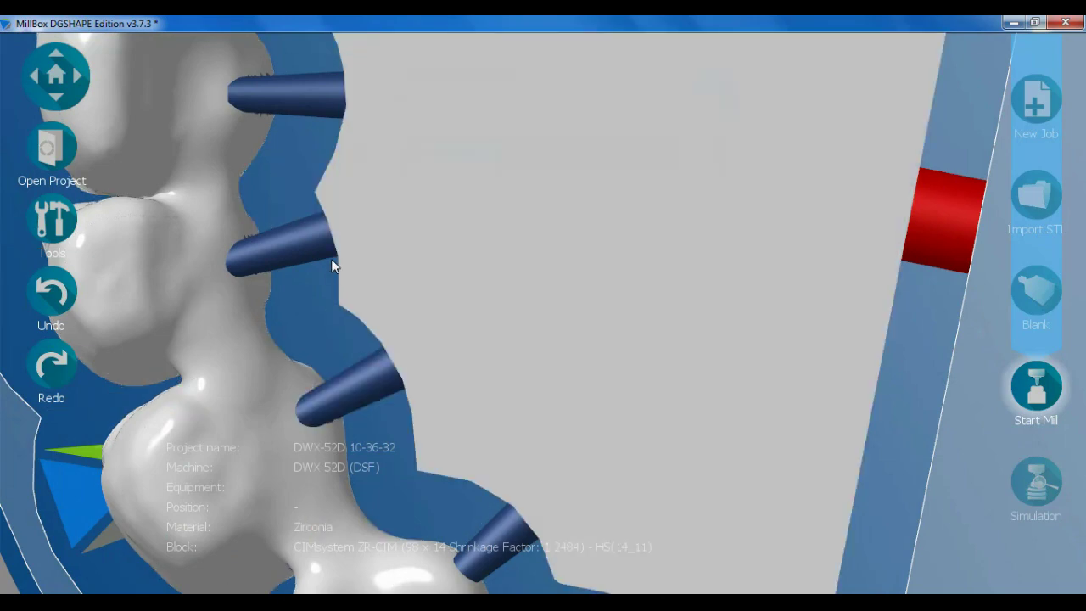
scroll(419, 412, "down", 3)
scroll(441, 405, "up", 3)
left_click(437, 407)
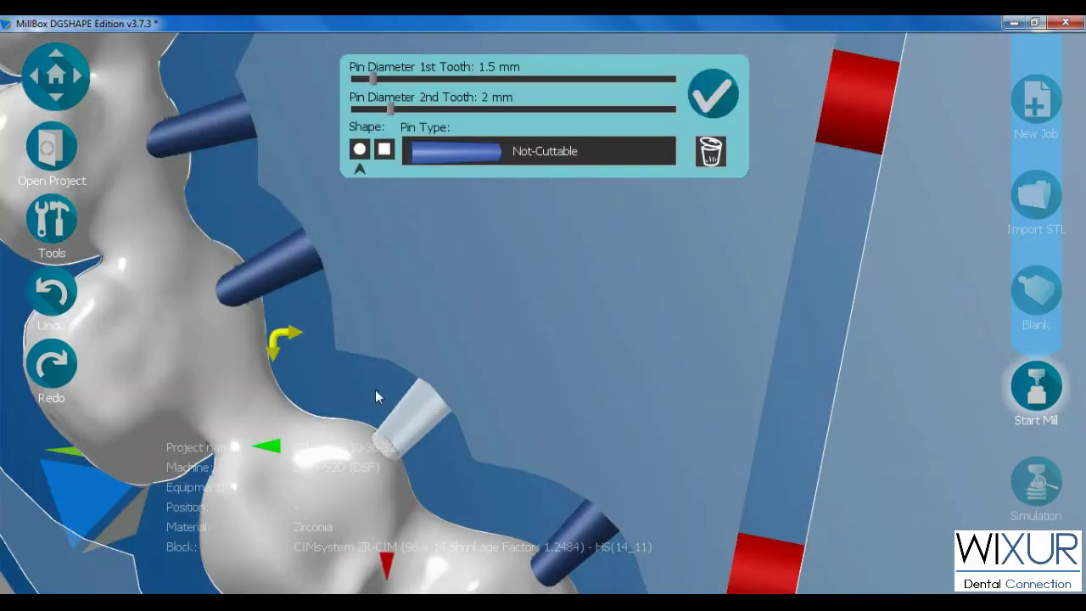
scroll(390, 356, "down", 2)
scroll(503, 416, "up", 3)
left_click(499, 409)
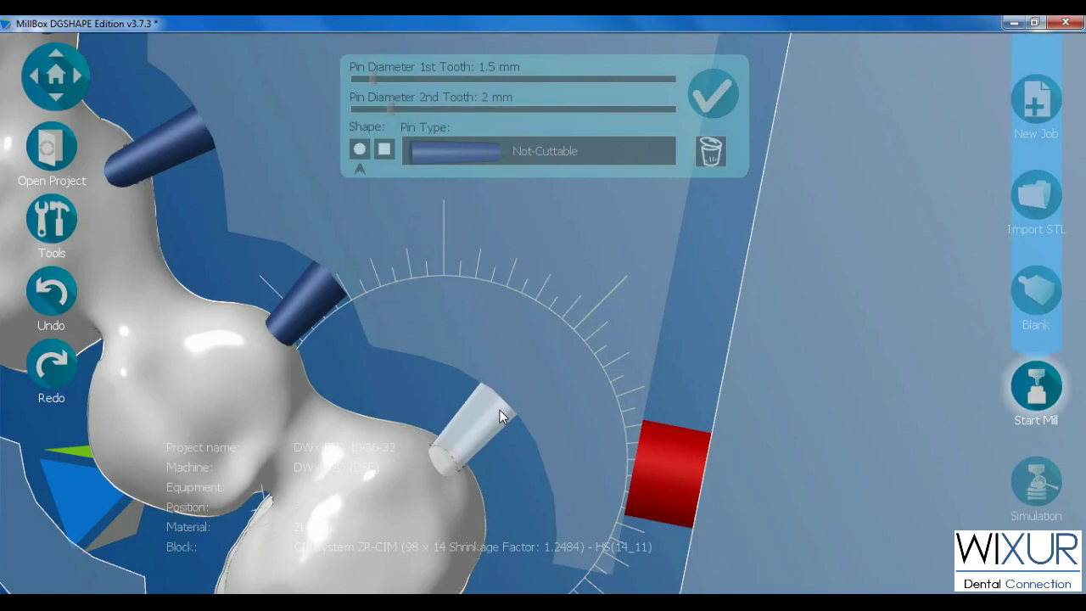
Orbit the disk to view the bridge edge-on, then return to the overall view
left_click(56, 76)
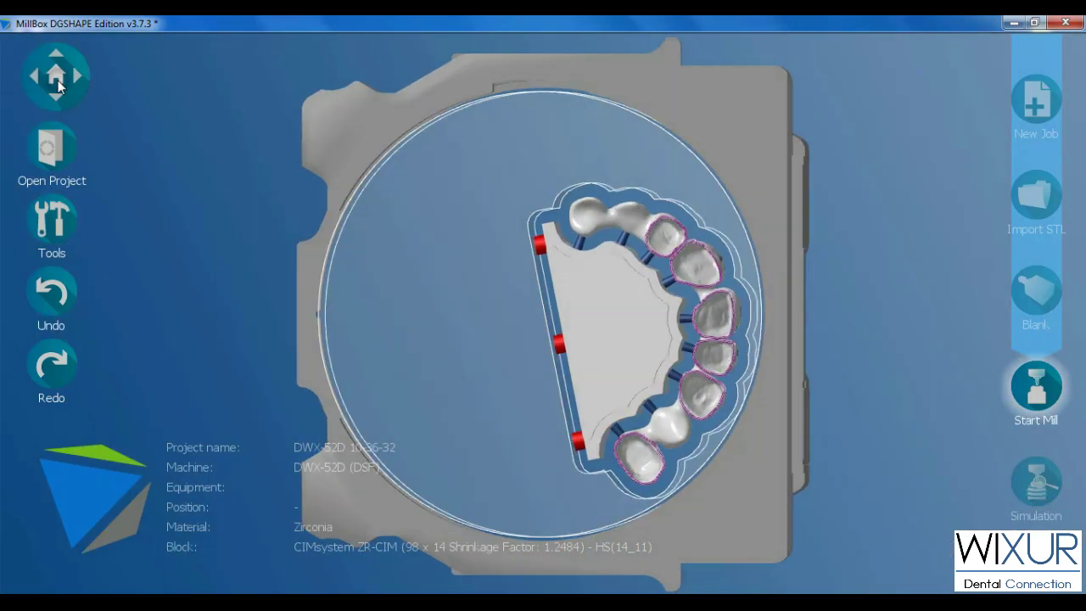
mouse_move(469, 284)
middle_mouse_down()
mouse_move(443, 225)
mouse_move(524, 354)
mouse_move(510, 297)
mouse_move(488, 282)
mouse_move(447, 299)
mouse_move(437, 333)
mouse_move(486, 424)
mouse_move(567, 409)
mouse_move(604, 429)
mouse_move(537, 427)
middle_mouse_up()
left_click(56, 76)
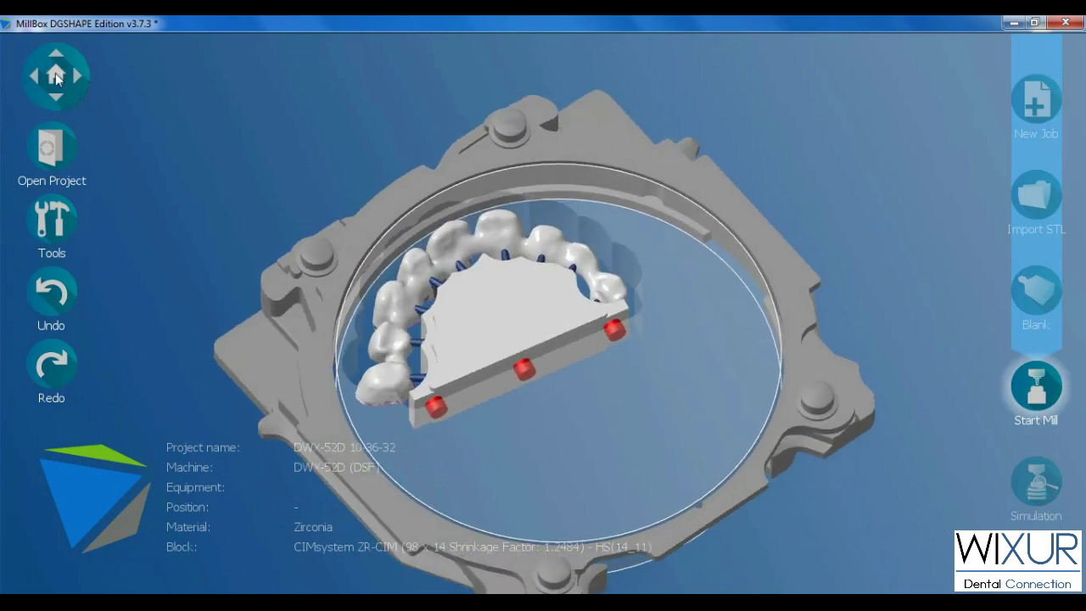
Reopen the bridge's support pin settings with the pin type list showing
left_click(385, 244)
left_click(426, 163)
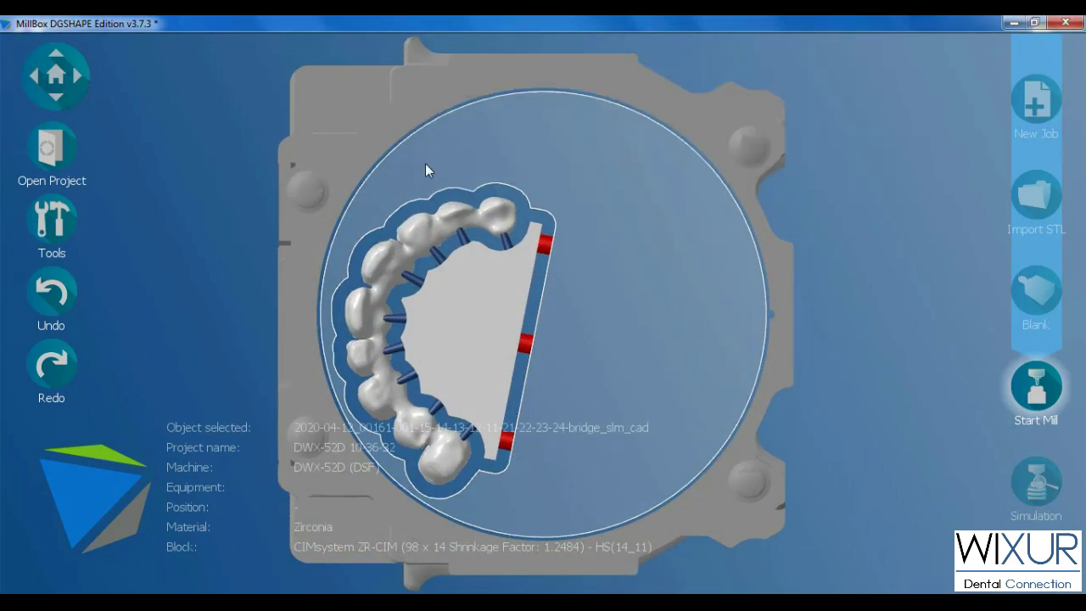
left_click(454, 153)
Set pin type to Semi-Cuttable and place a red pin on the leftmost tooth's outer side
left_click(461, 188)
mouse_move(303, 307)
middle_mouse_down()
mouse_move(525, 471)
mouse_move(518, 410)
middle_mouse_up()
scroll(517, 382, "up", 5)
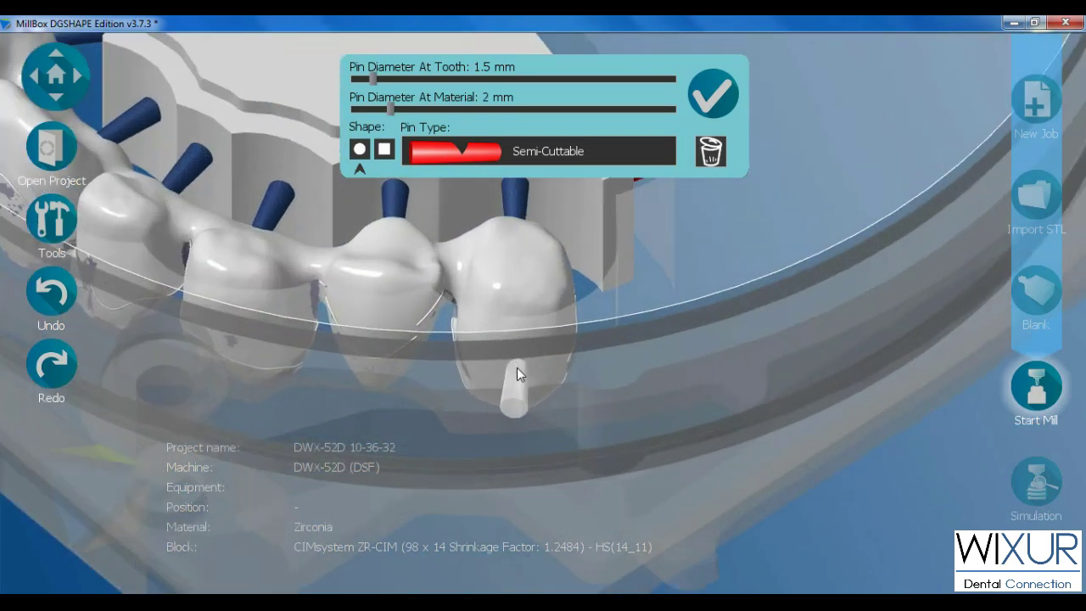
scroll(314, 390, "down", 5)
mouse_move(343, 387)
middle_mouse_down()
mouse_move(402, 414)
mouse_move(395, 393)
mouse_move(408, 368)
middle_mouse_up()
scroll(392, 368, "up", 5)
scroll(350, 372, "down", 3)
scroll(259, 413, "up", 2)
mouse_move(259, 412)
middle_mouse_down()
mouse_move(307, 417)
mouse_move(322, 403)
middle_mouse_up()
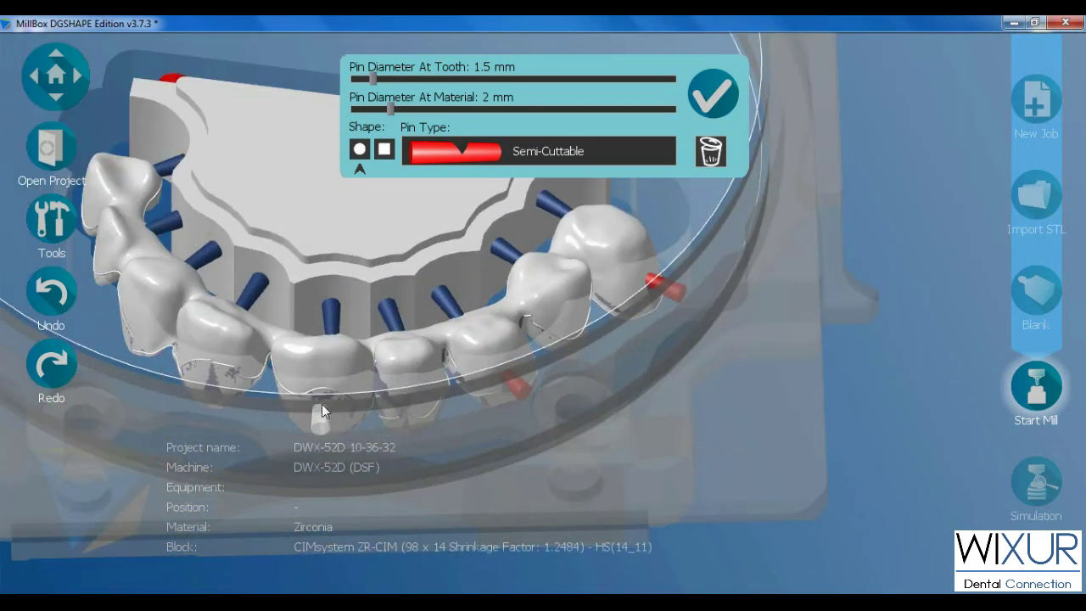
scroll(324, 403, "up", 2)
scroll(282, 391, "down", 2)
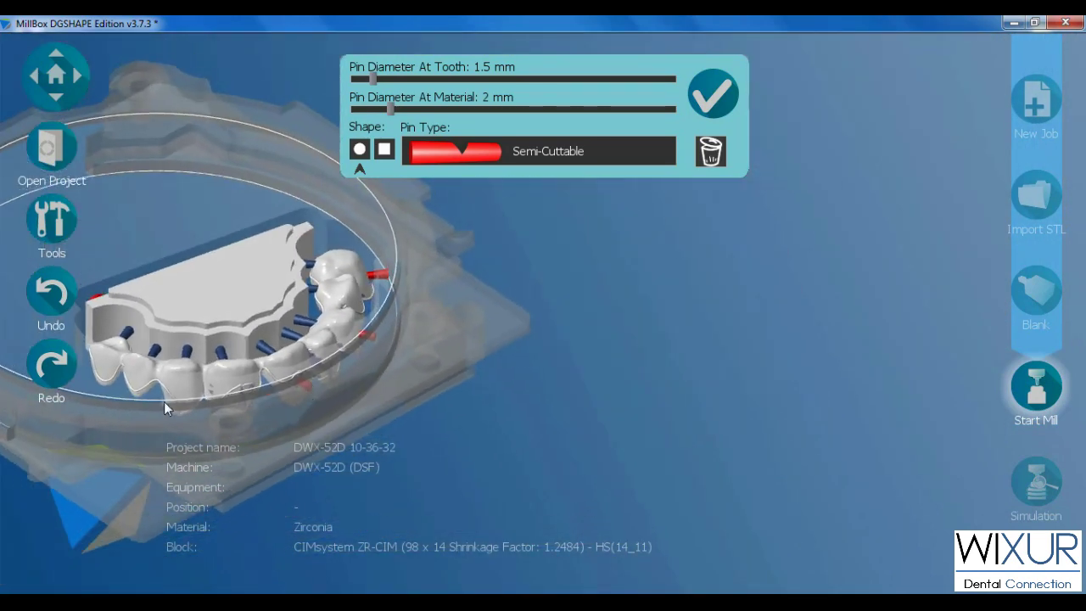
middle_click_drag(164, 401, 167, 392)
scroll(168, 392, "up", 2)
scroll(524, 393, "down", 2)
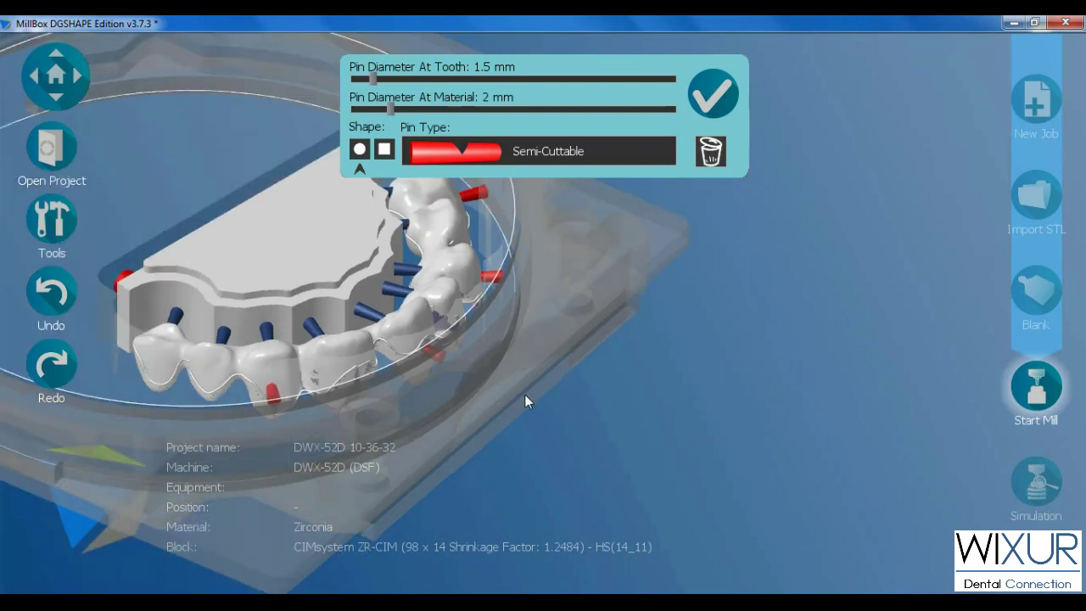
middle_click_drag(524, 394, 287, 450)
scroll(250, 406, "up", 2)
middle_click_drag(250, 406, 246, 375)
scroll(245, 376, "up", 2)
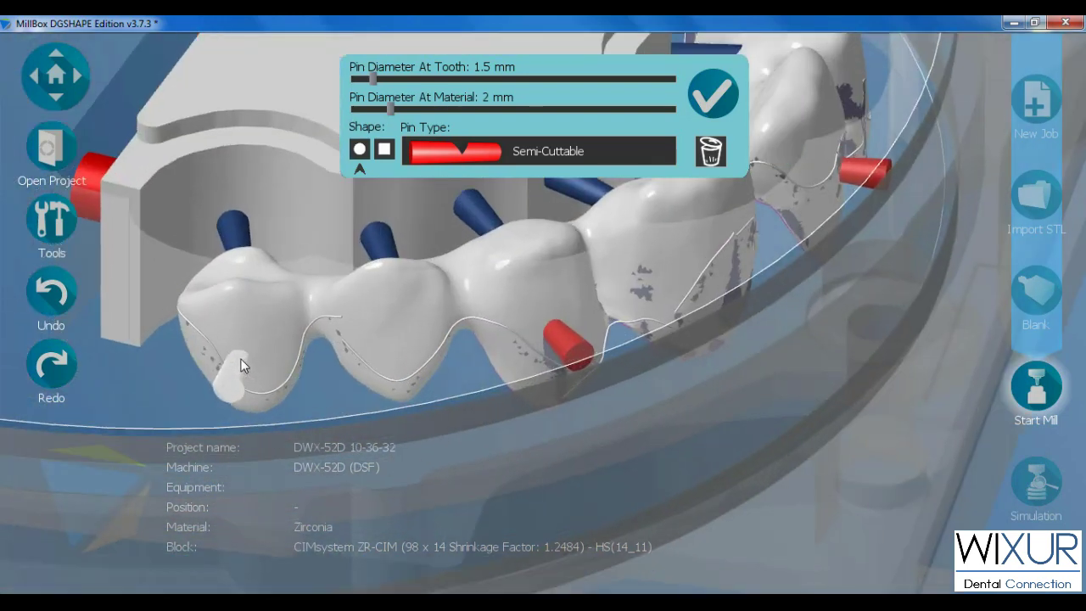
left_click(233, 373)
left_click(692, 103)
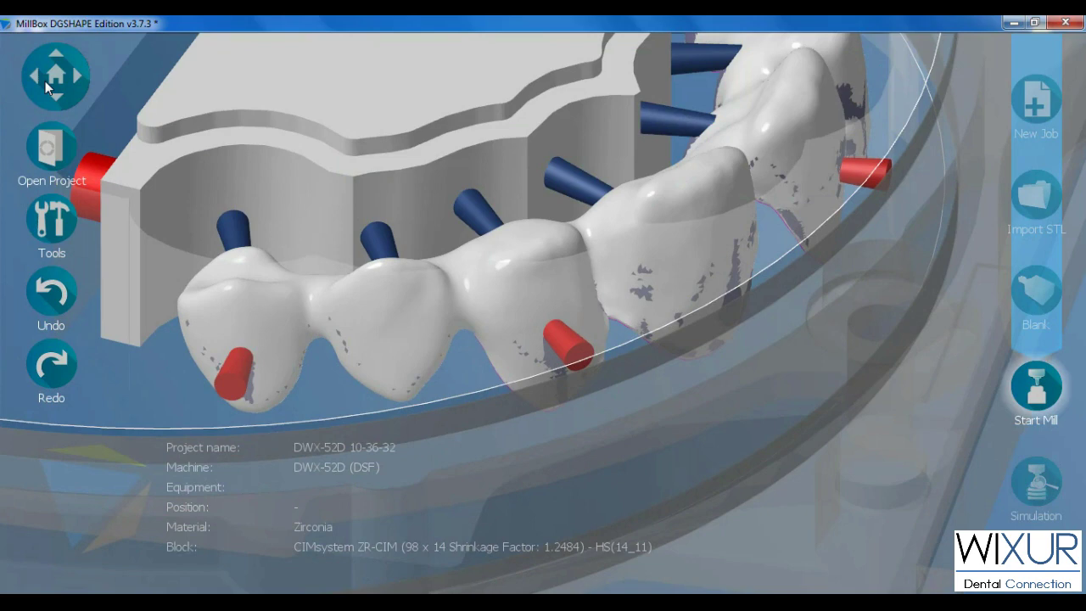
Finish the red pins at the top of the upper arch from the top-down view
left_click(55, 75)
scroll(543, 193, "up", 4)
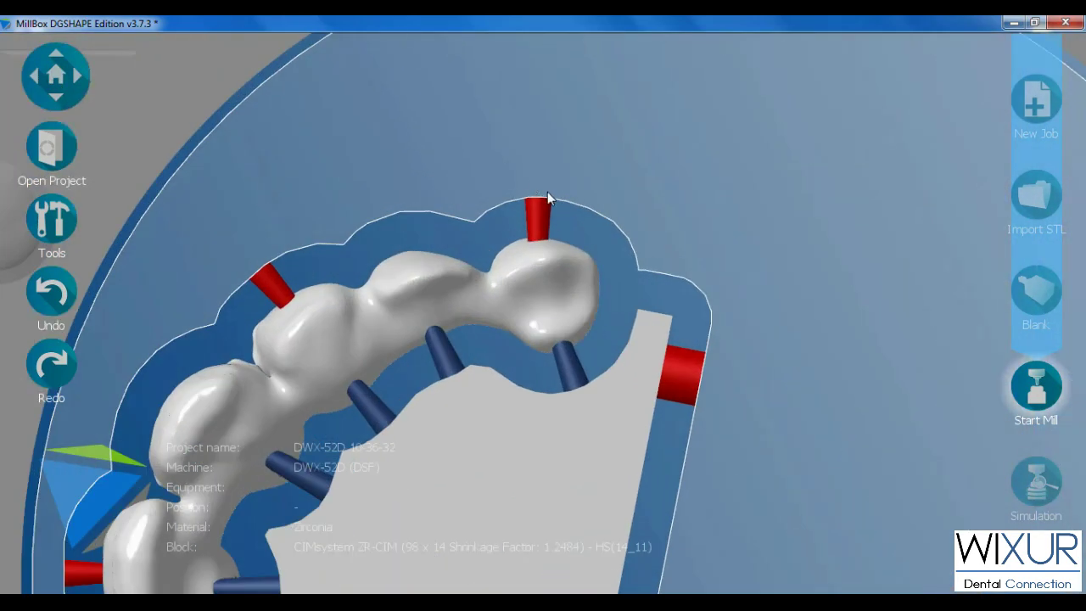
left_click(543, 203)
left_click(692, 104)
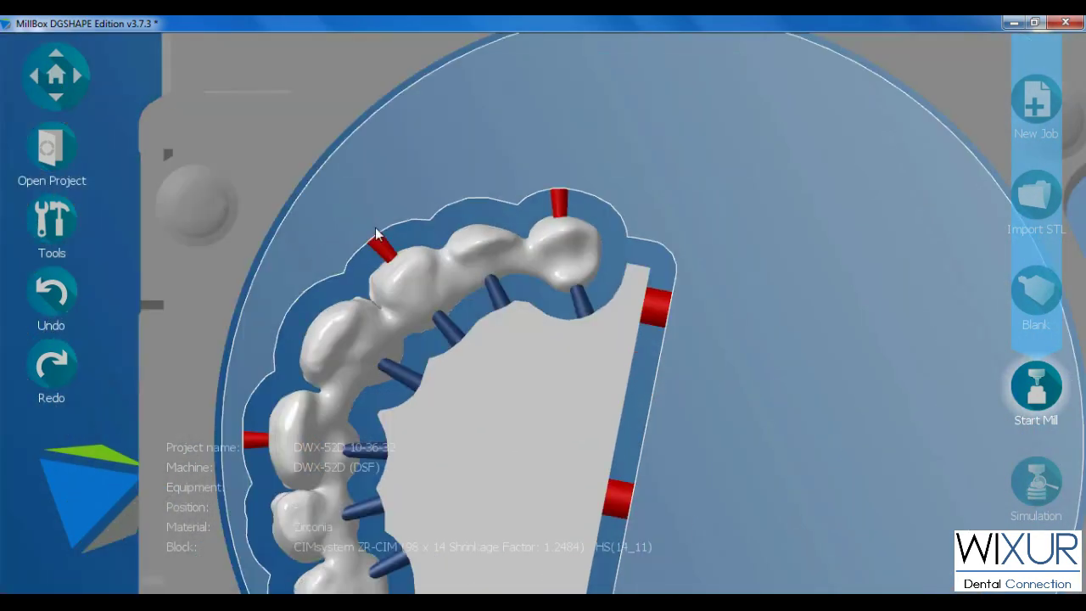
scroll(410, 254, "up", 3)
left_click(417, 233)
left_click(388, 139)
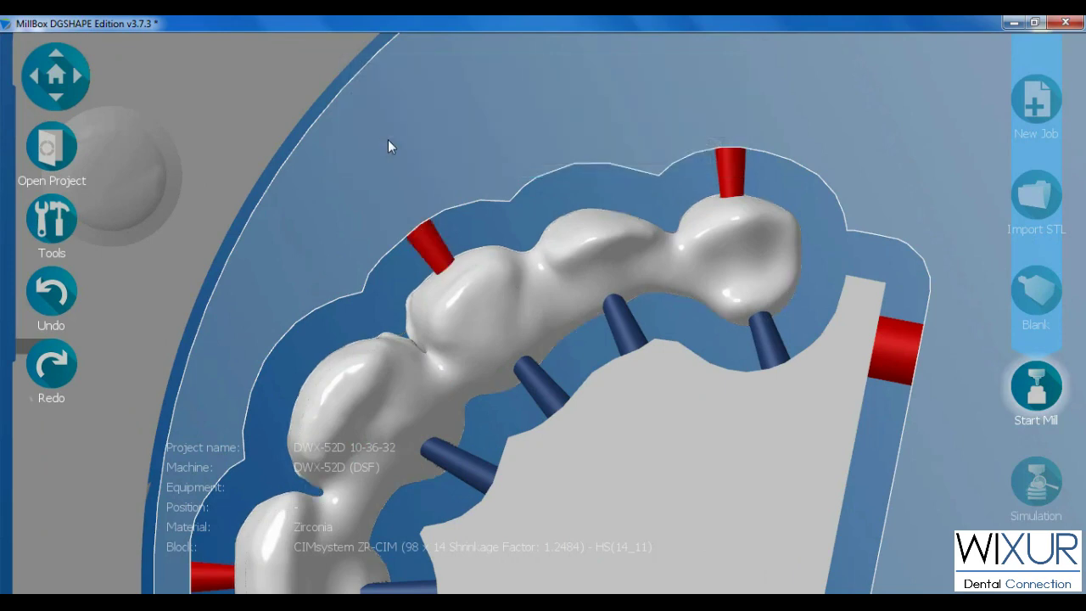
scroll(369, 124, "down", 3)
scroll(330, 290, "down", 2)
scroll(329, 291, "down", 1)
scroll(298, 176, "down", 2)
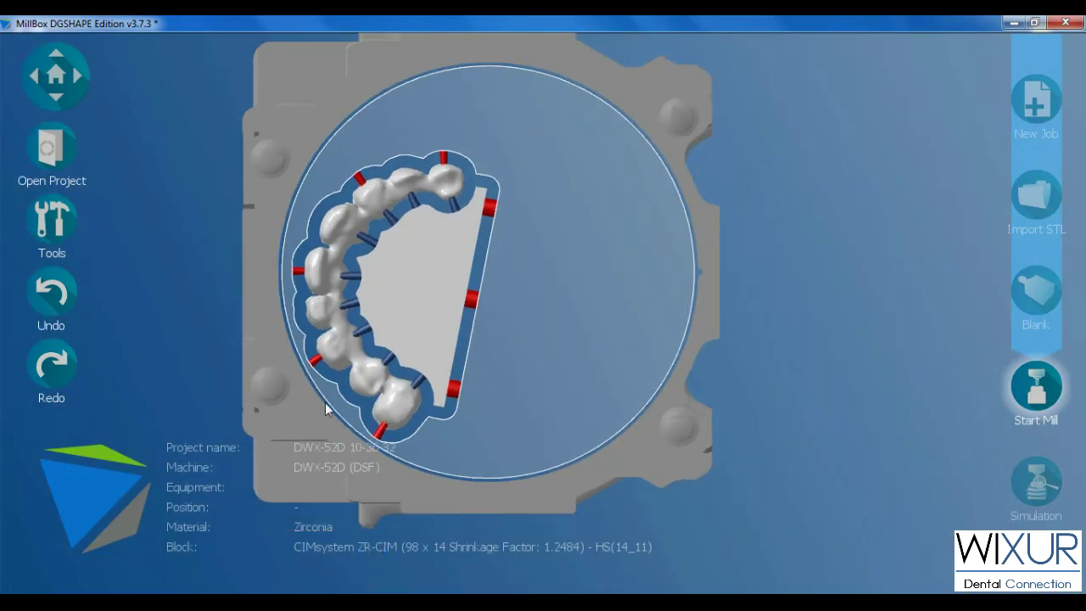
scroll(327, 405, "up", 4)
scroll(392, 479, "up", 2)
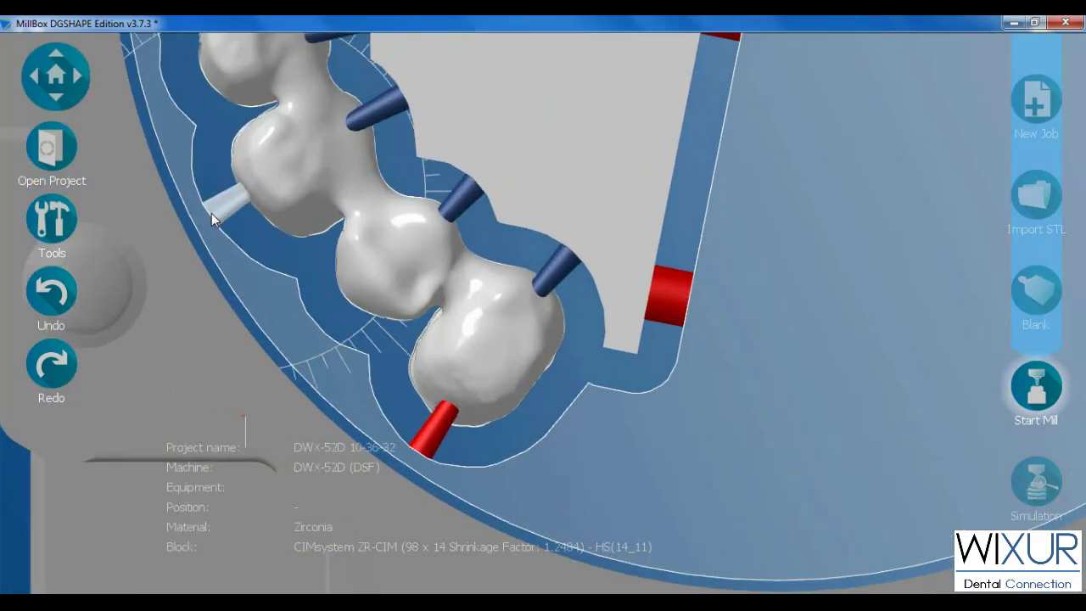
Convert the red pin at the arch's upper left to a blue Non-Cuttable pin
left_click(213, 215)
left_click(307, 372)
left_click(49, 83)
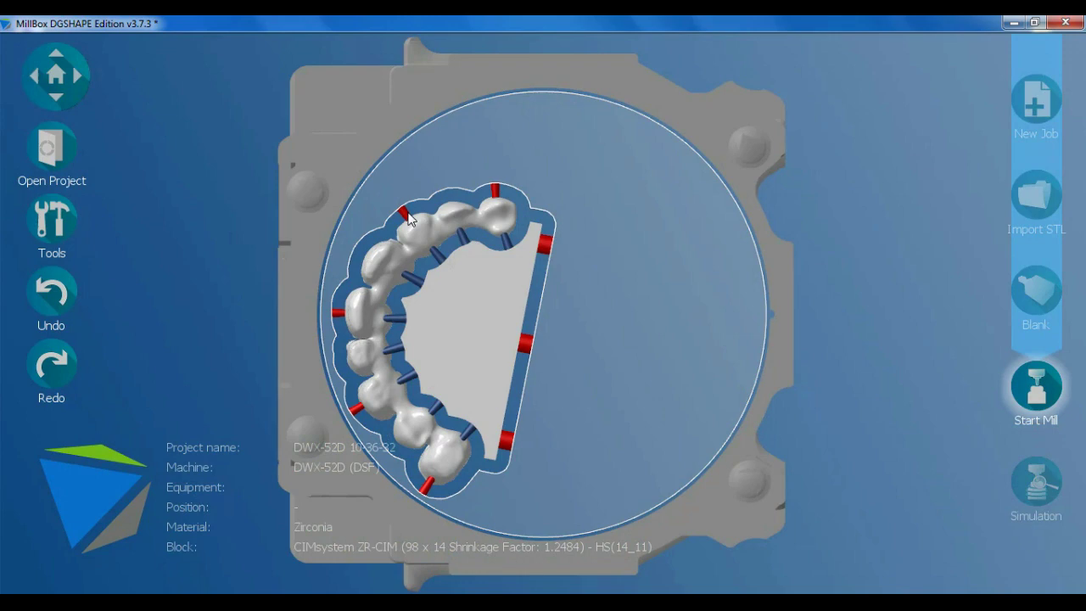
left_click(406, 216)
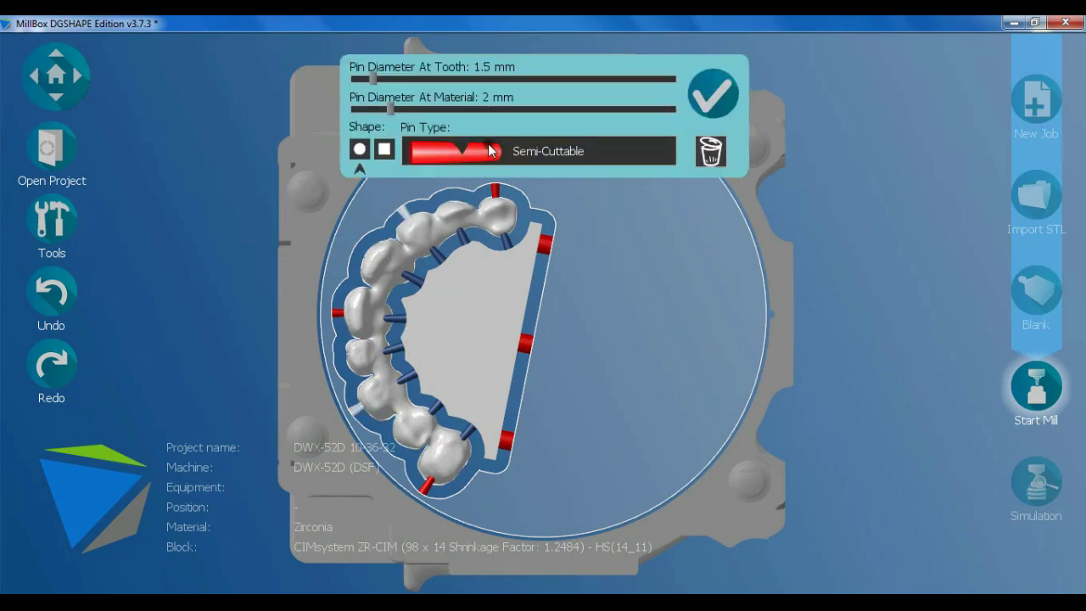
left_click(490, 151)
left_click(486, 244)
left_click(290, 242)
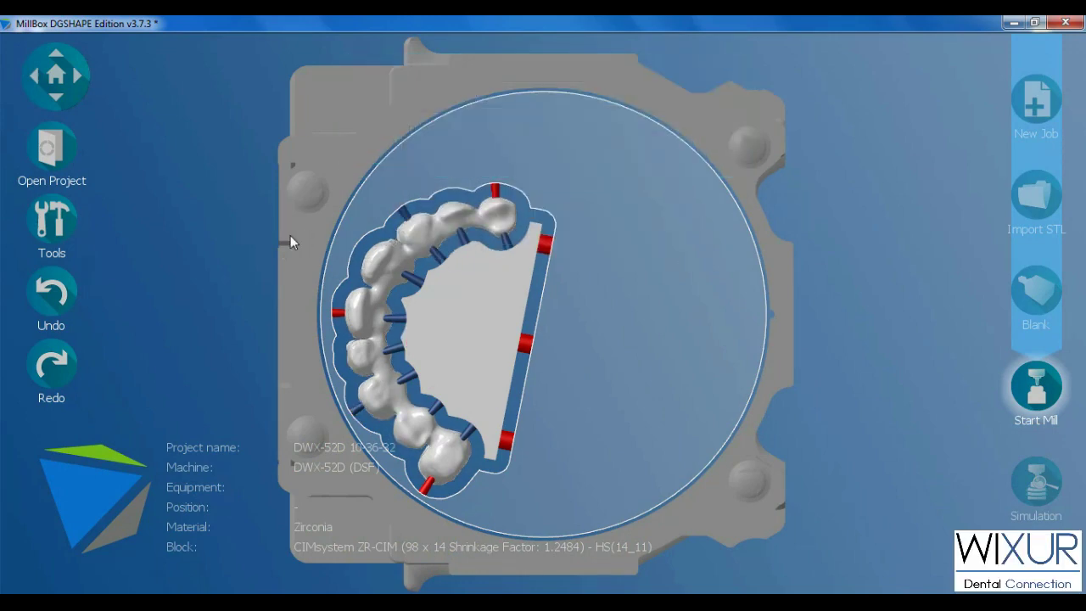
Flip to check the back of the disk, then inspect a pin on the upper arch
left_click(49, 82)
left_click(48, 82)
scroll(500, 280, "up", 3)
scroll(509, 250, "up", 2)
left_click(509, 254)
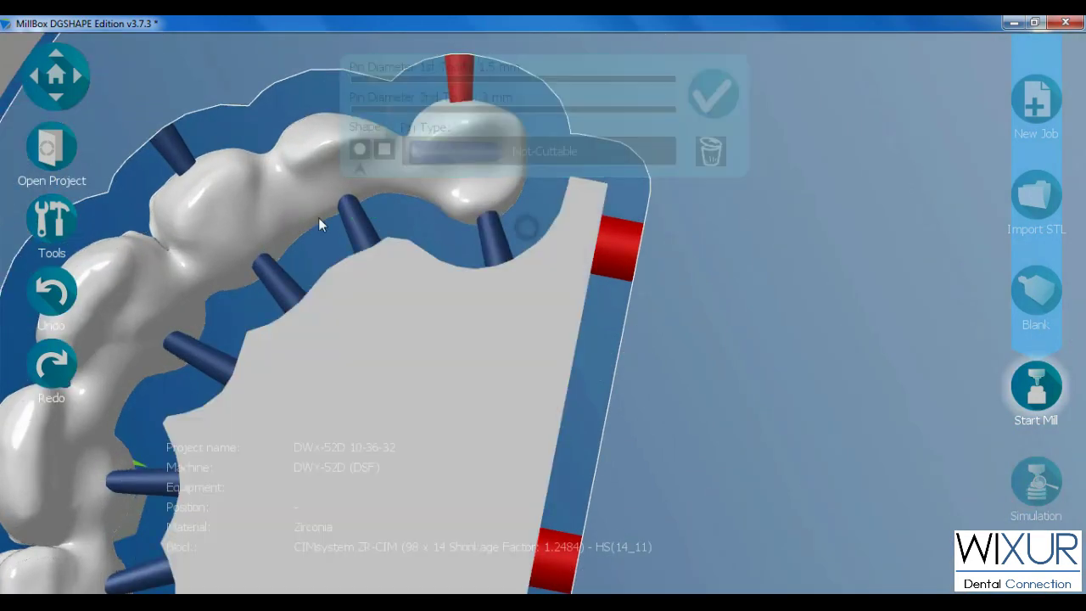
left_click(63, 72)
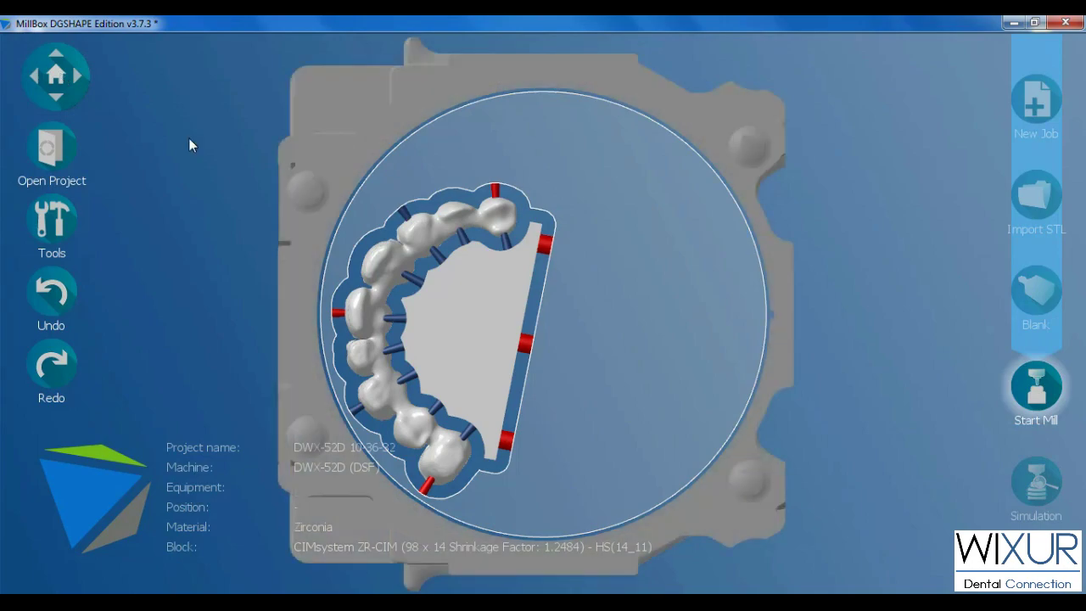
Inspect a blue pin on the front teeth in perspective, then reset to the top view
scroll(414, 280, "up", 3)
scroll(406, 293, "up", 3)
mouse_move(390, 271)
left_mouse_down()
mouse_move(416, 206)
mouse_move(398, 259)
left_mouse_up()
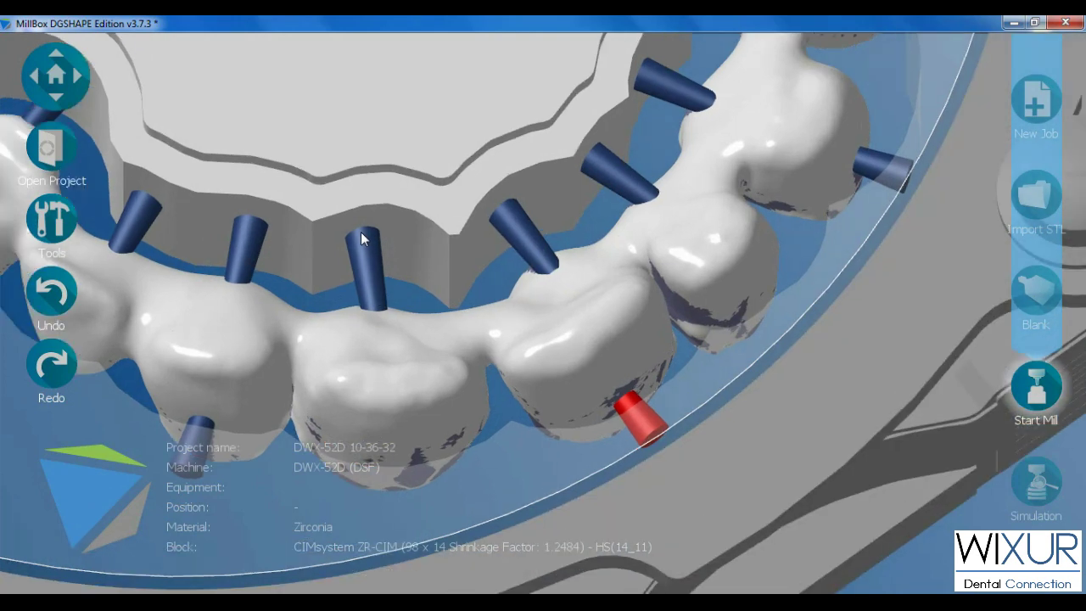
left_click(361, 232)
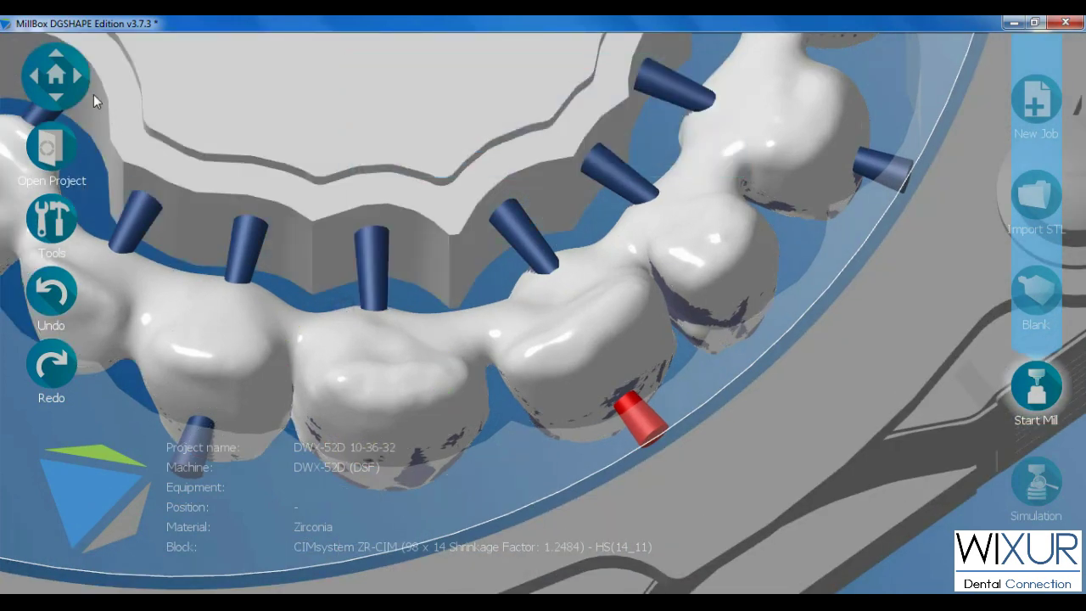
left_click(56, 81)
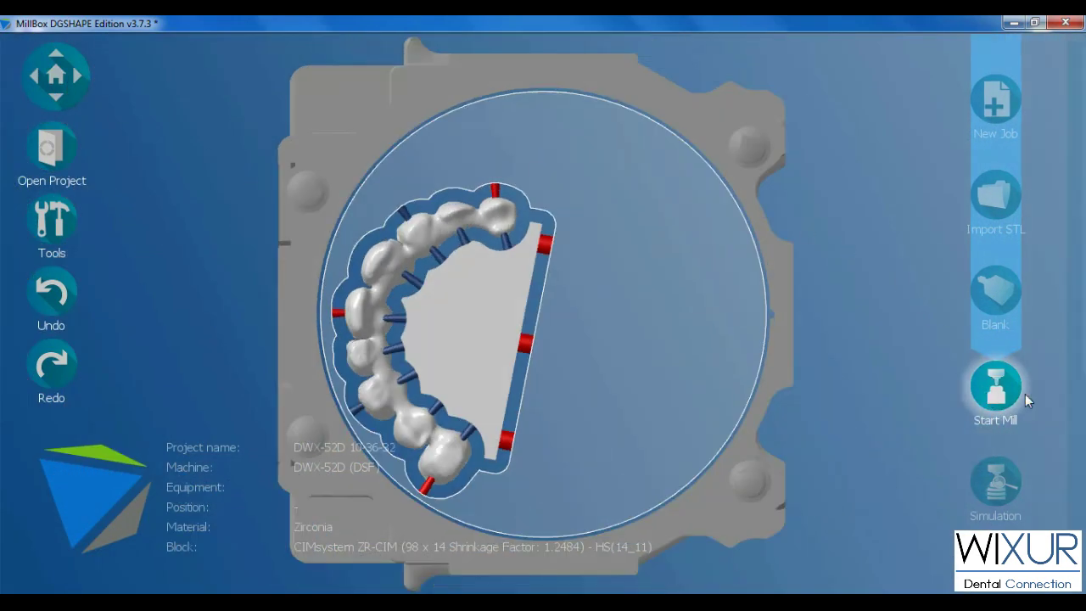
Start Mill and save the toolpath, moving the progress indicator off the disk
left_click(1025, 396)
left_click(961, 306)
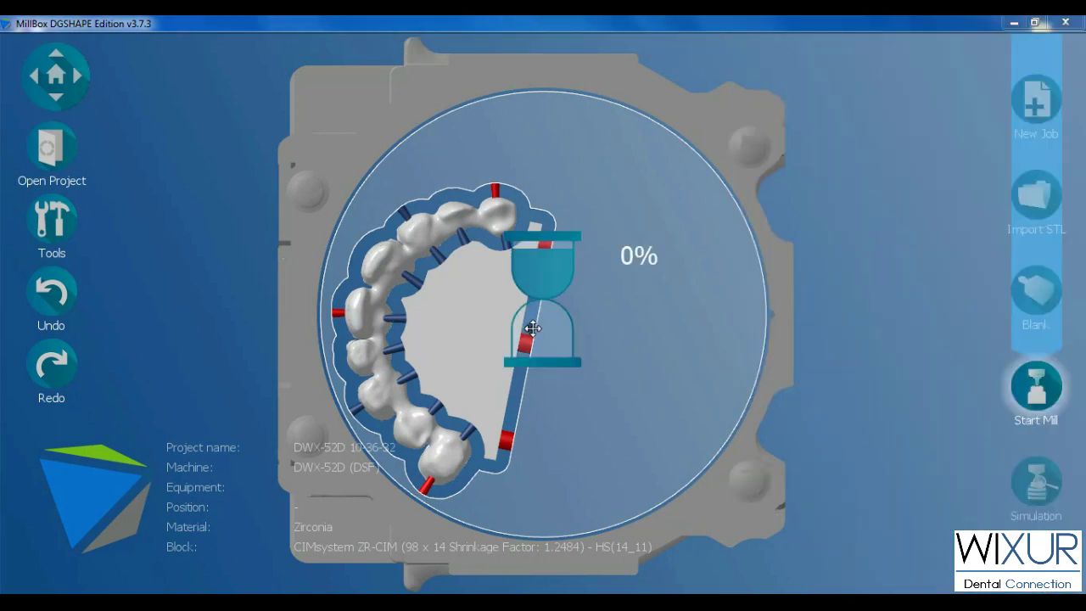
left_click_drag(531, 328, 845, 171)
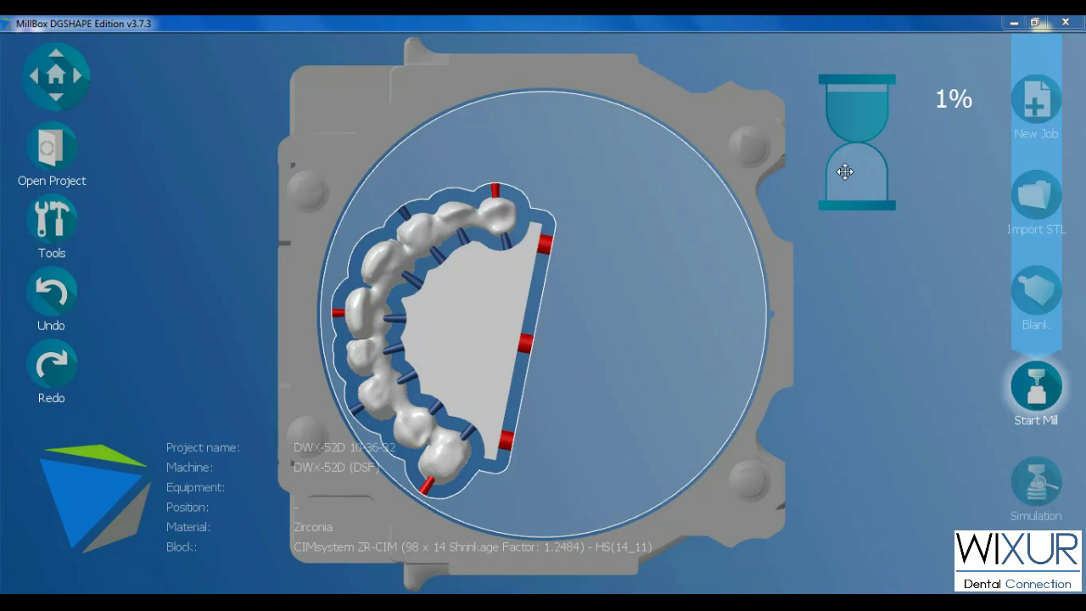